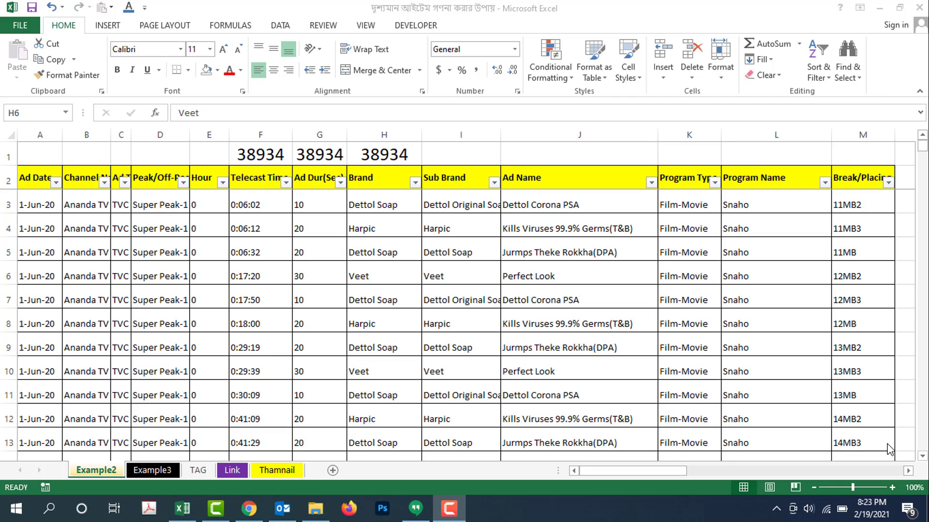
- Turn off the header filters on the ad data table in the Example2 sheet
click(446, 276)
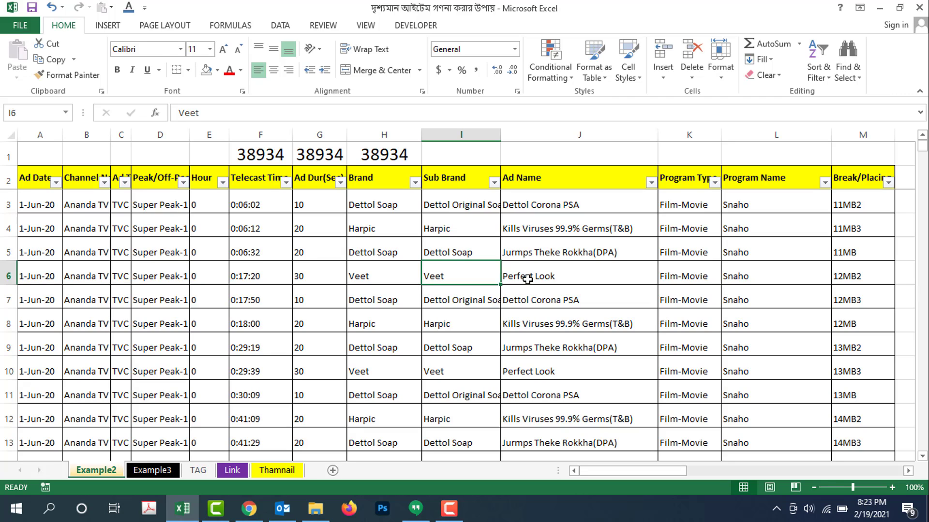
click(474, 247)
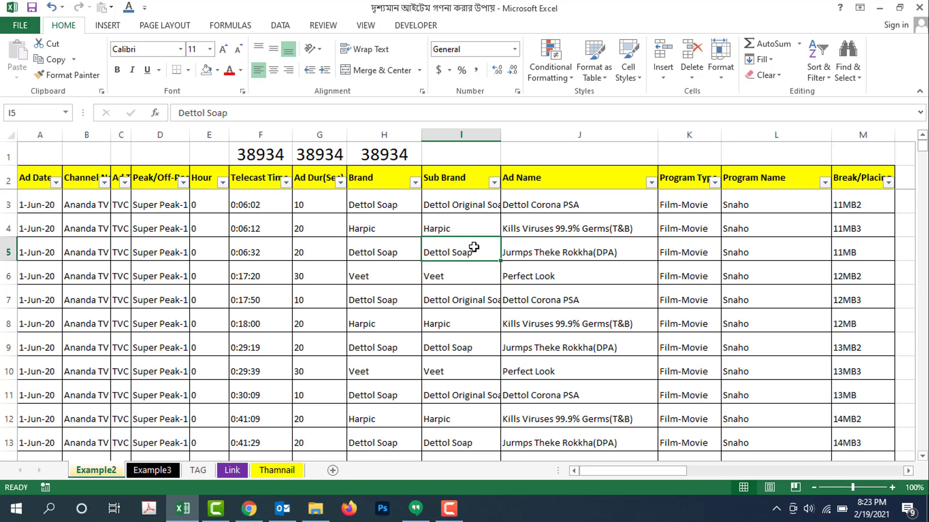
key(ctrl+shift+l)
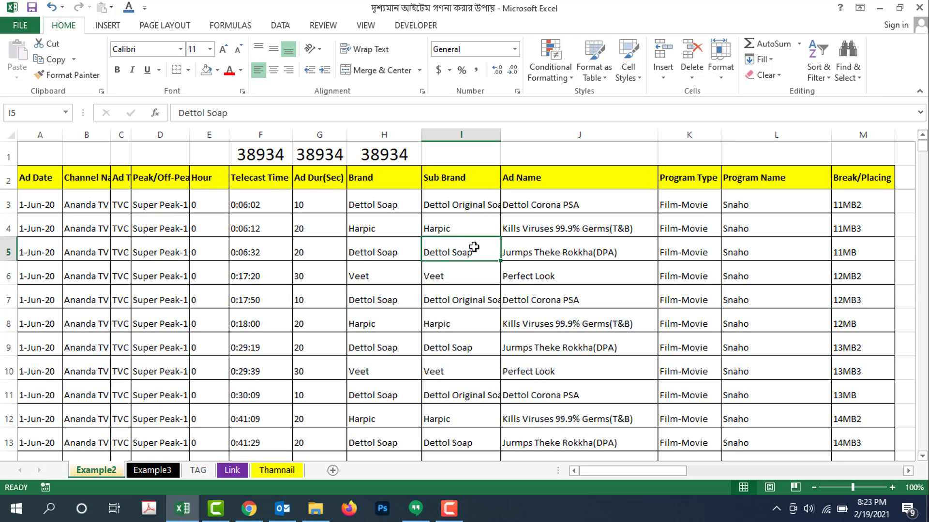
- Select all Sub Brand entries from I3 down to the last data row to check their count
key(Up)
key(Up)
key(Up)
key(Up)
key(Down)
key(Down)
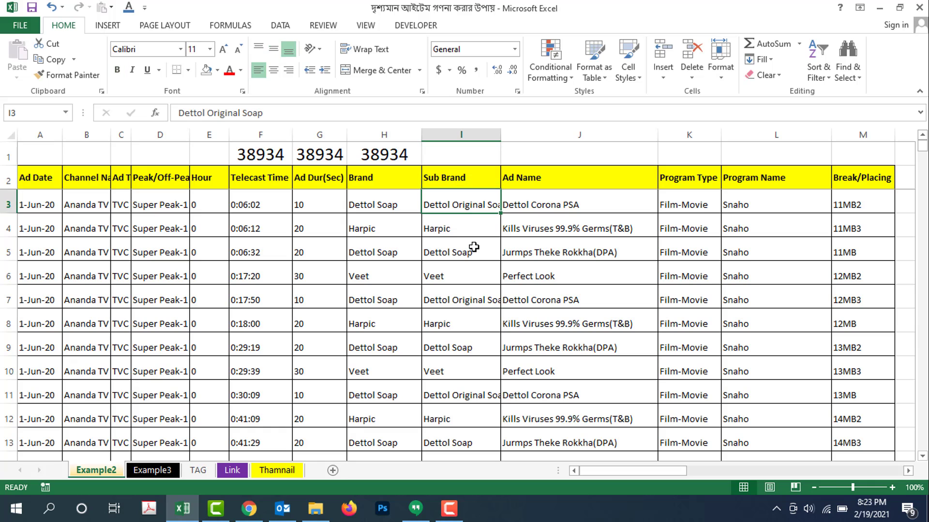
key(Up)
key(Down)
key(ctrl+shift+Down)
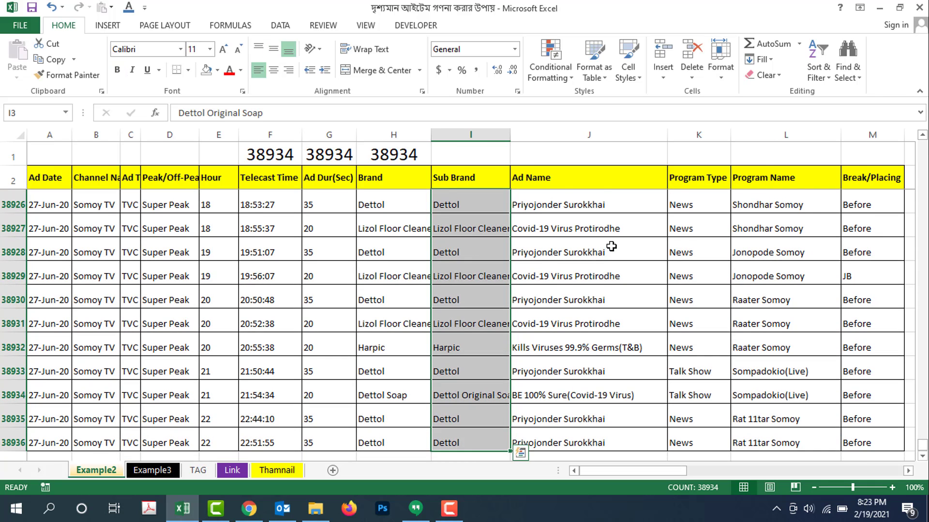
scroll(568, 266, down, 1)
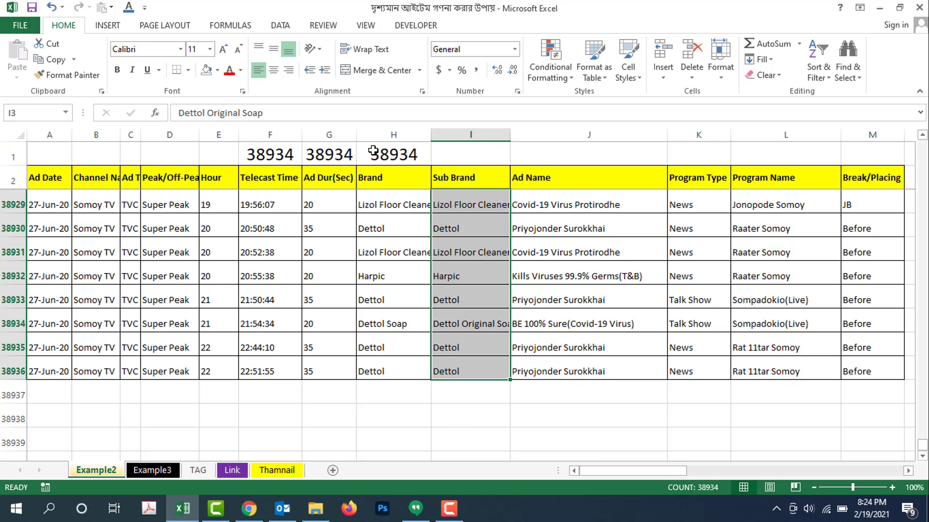
- Turn the header filters back on and narrow the Ad Name and Program Name columns
click(390, 205)
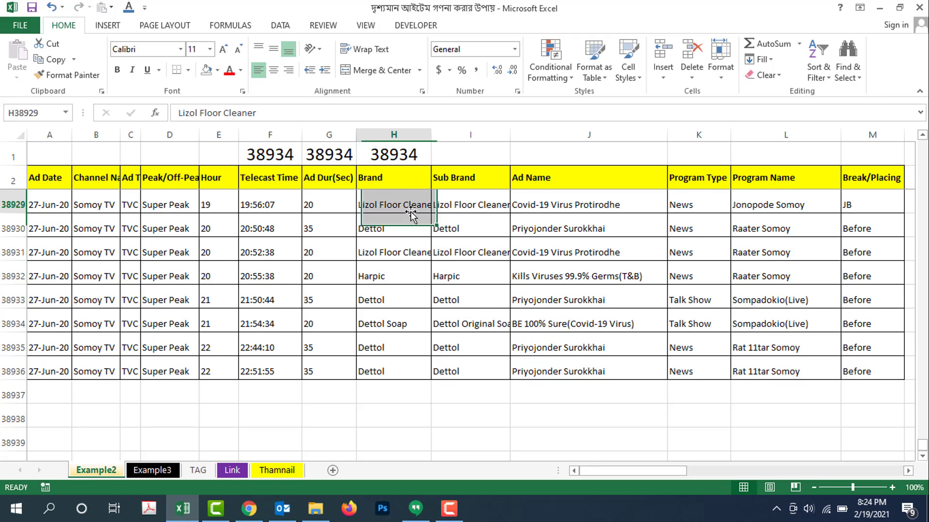
key(ctrl+shift+l)
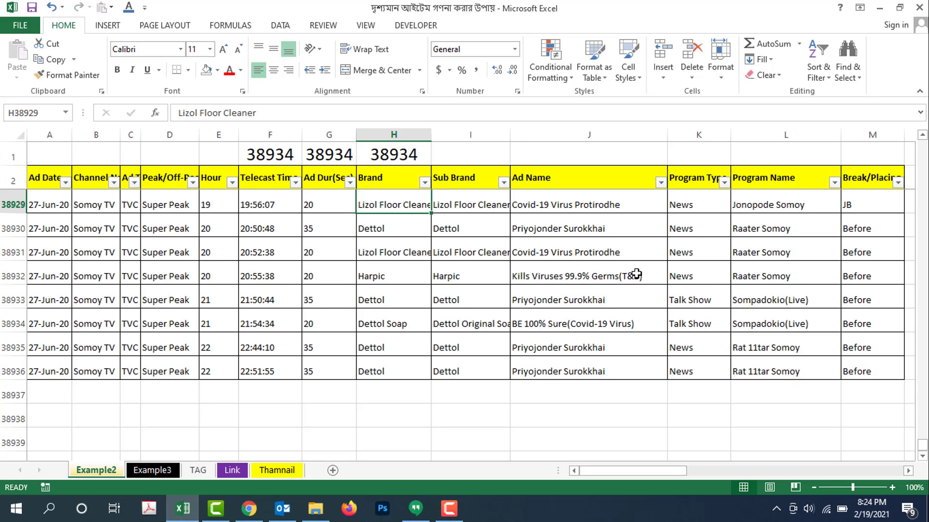
drag(644, 474, 544, 474)
drag(667, 135, 627, 135)
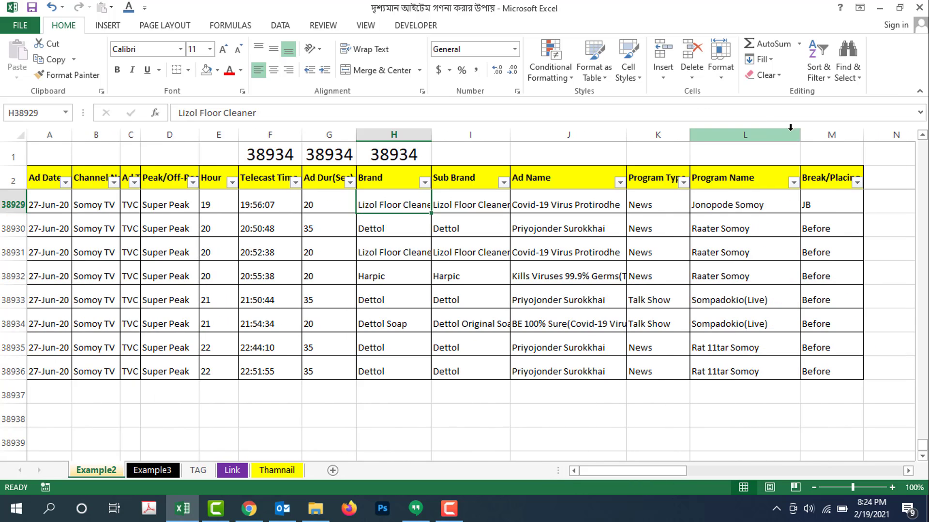
drag(800, 135, 771, 135)
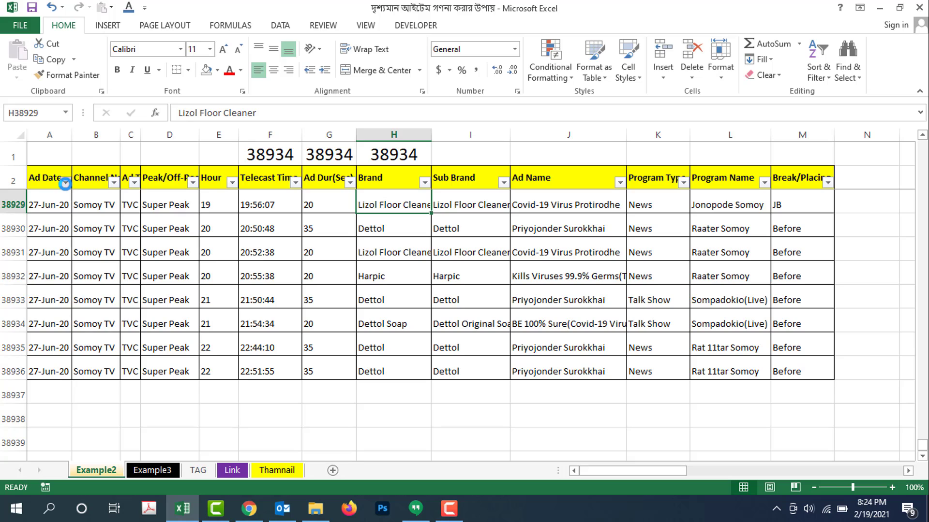
- Filter the Ad Date column to show only 01 June 2020
click(65, 181)
click(95, 442)
click(65, 182)
click(68, 326)
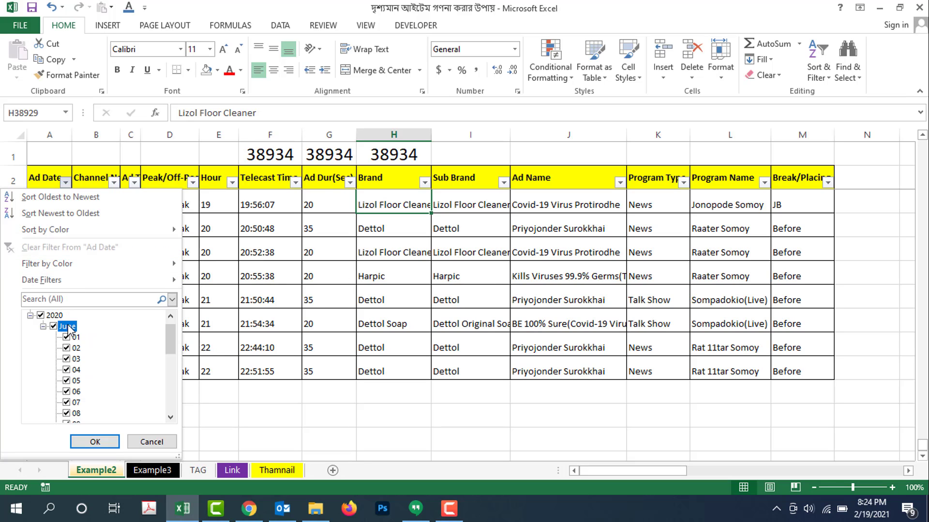
click(76, 338)
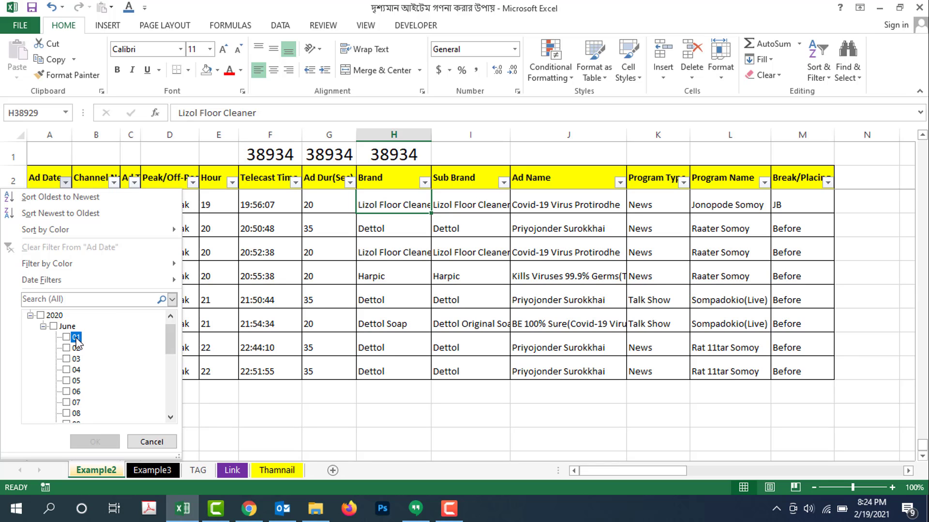
click(96, 442)
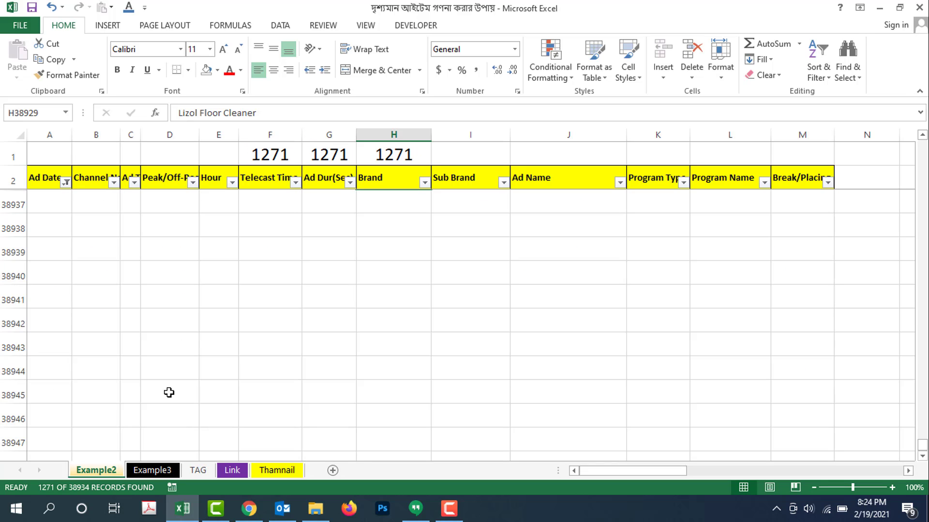
- Select the date-filtered Sub Brand entries from I3 to the last row and compare their count with row 1
click(435, 306)
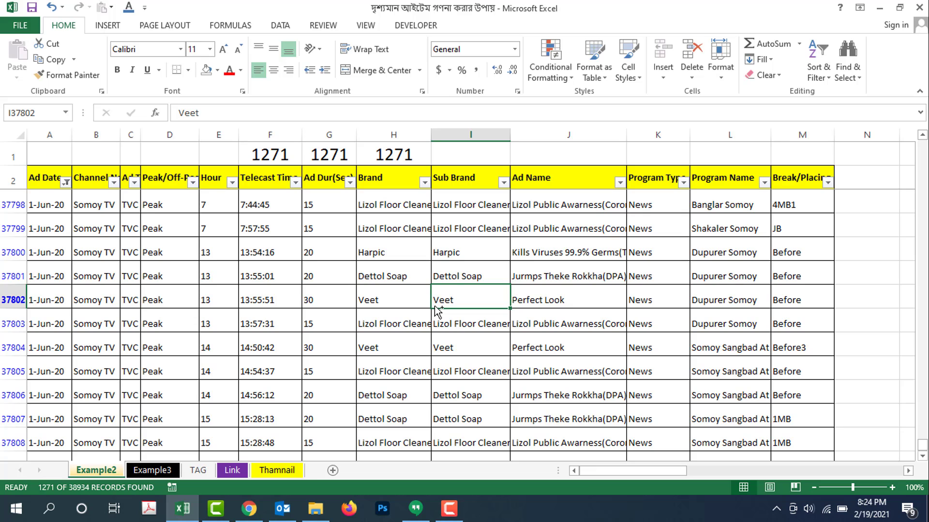
key(ctrl+Up)
key(Down)
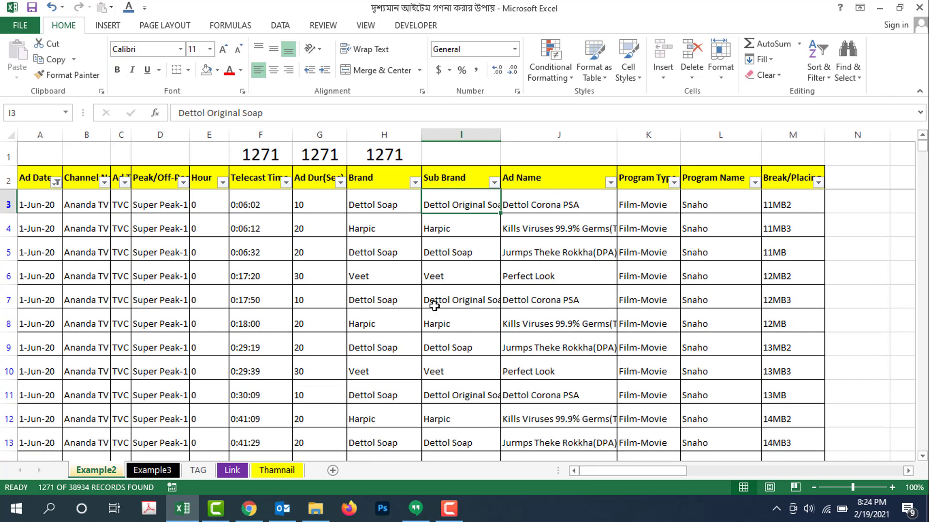
key(ctrl+shift+Down)
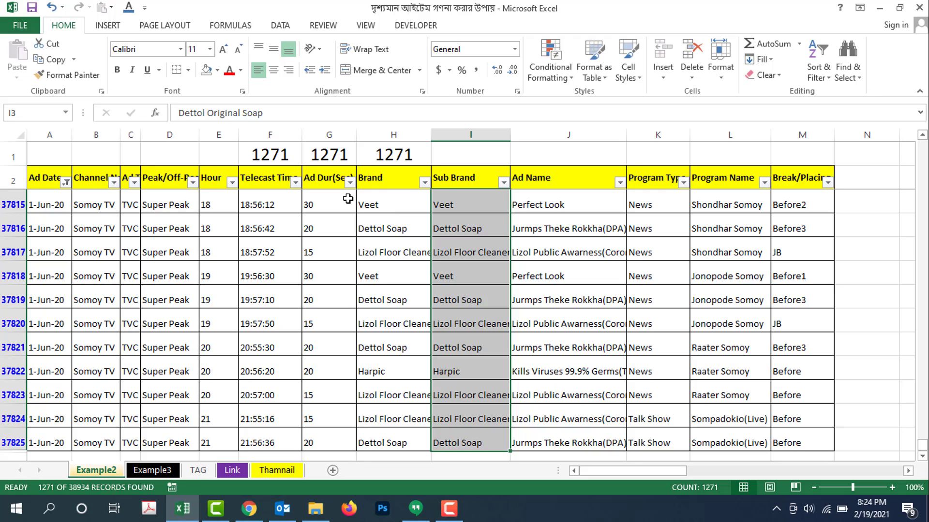
- Filter the Hour column to show only hour 15
click(232, 182)
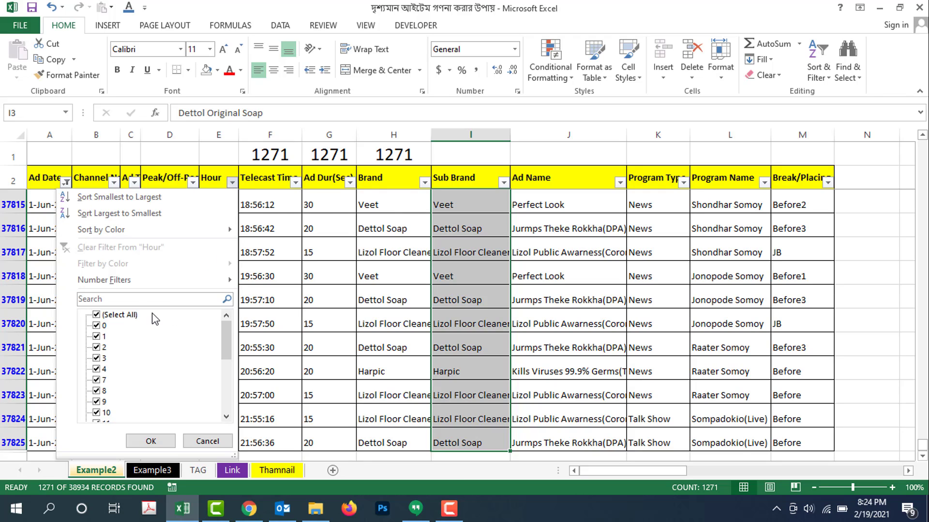
click(124, 316)
scroll(118, 386, down, 3)
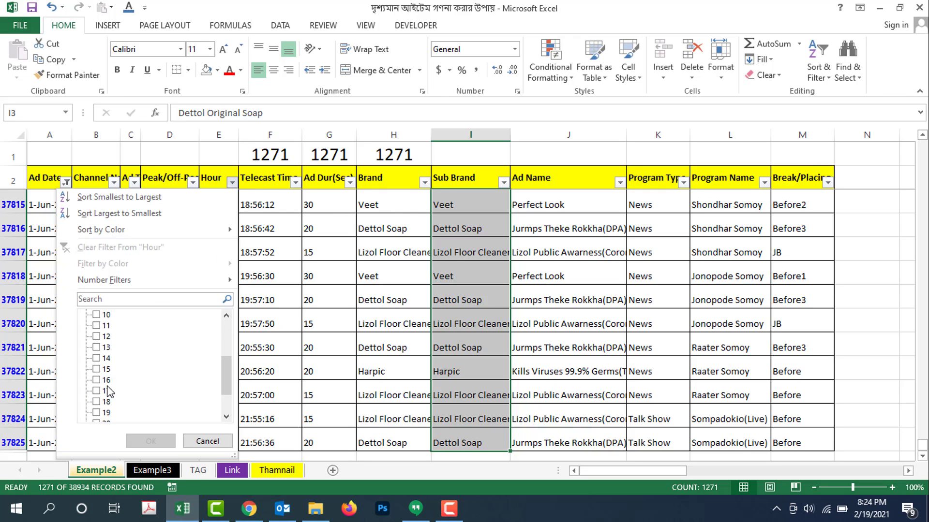
click(106, 369)
click(151, 441)
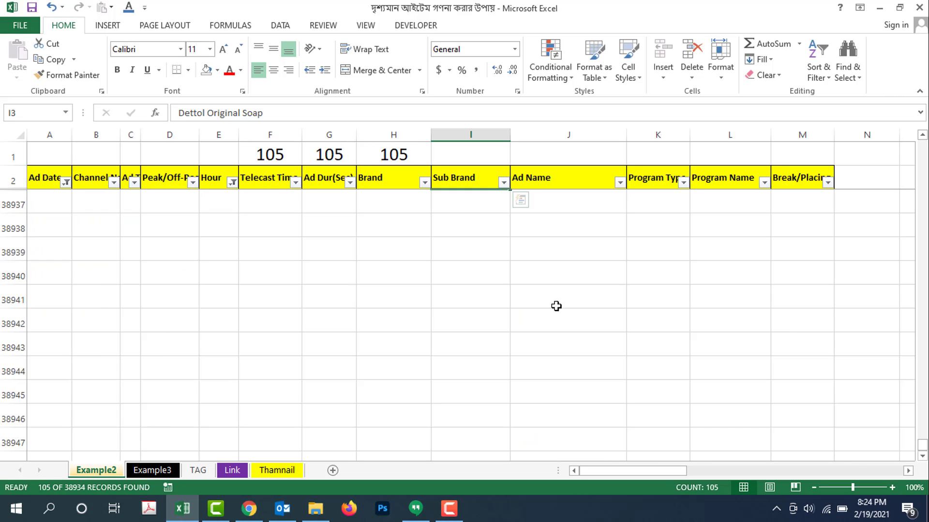
- Select all visible Ad Name entries below the header to check their count against row 1
click(520, 312)
key(ctrl+Up)
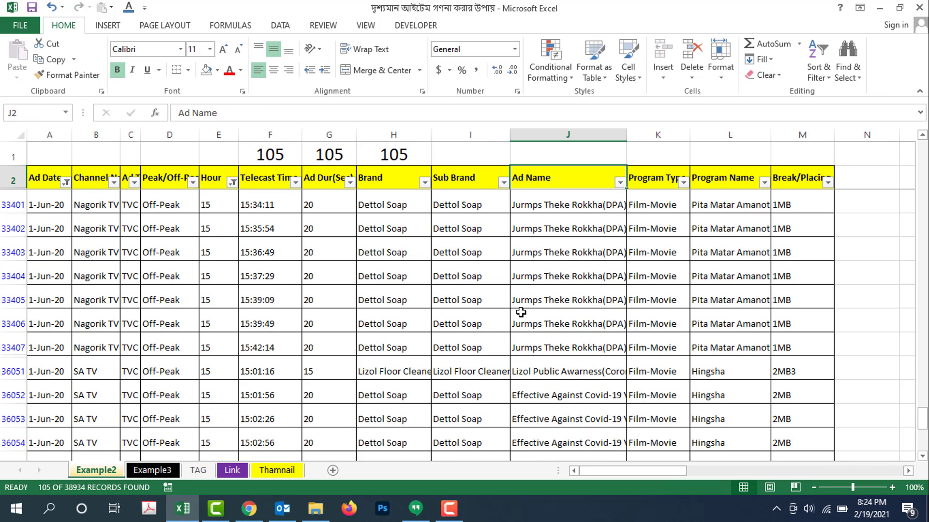
key(Down)
key(ctrl+shift+Down)
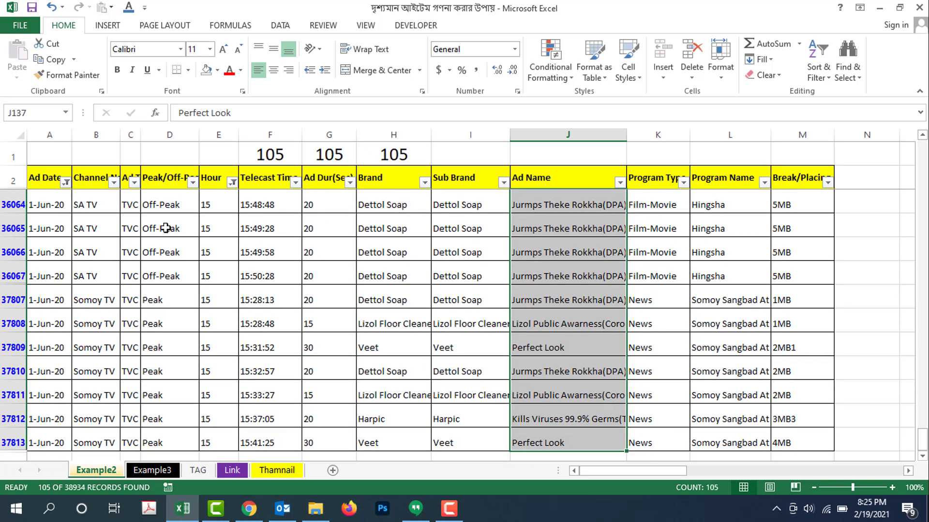
- Filter the Channel Name column to show only ATN News
click(113, 181)
click(63, 315)
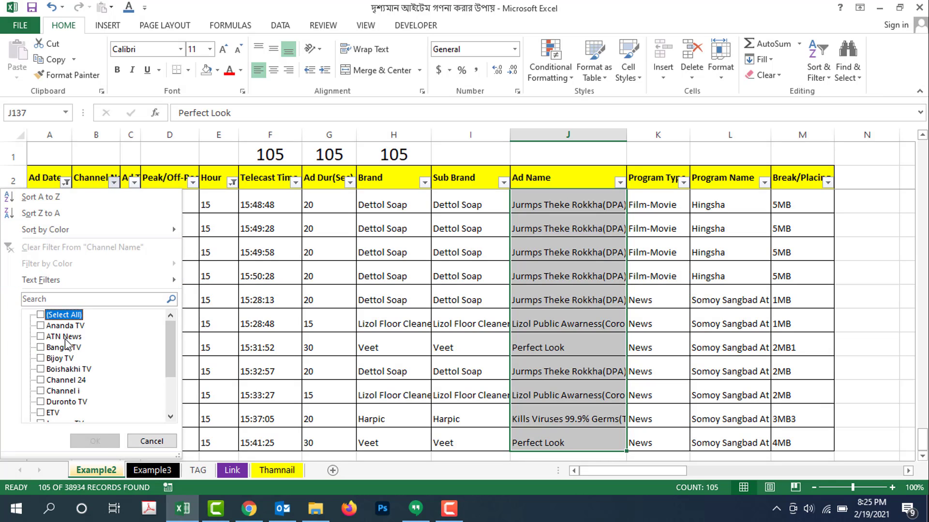
click(62, 337)
click(106, 440)
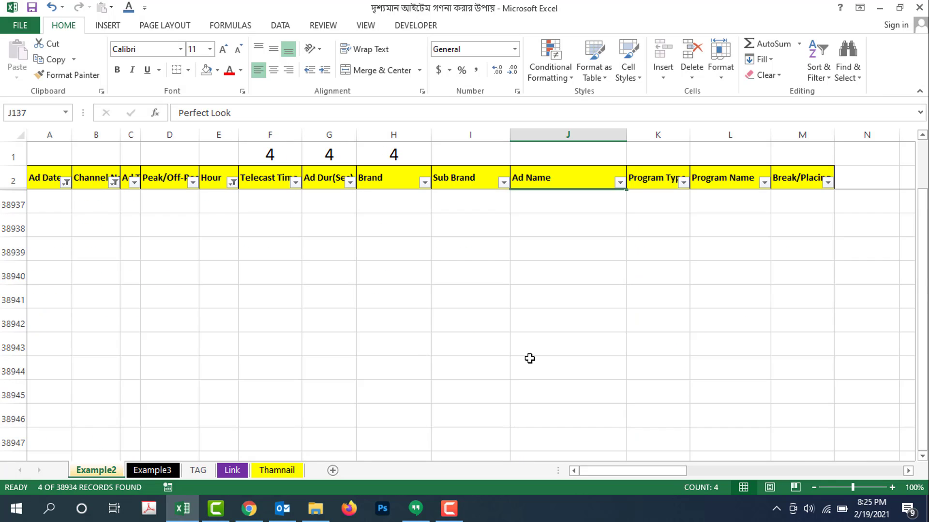
- Select the visible Sub Brand entries for ATN News to check their count against row 1
click(485, 254)
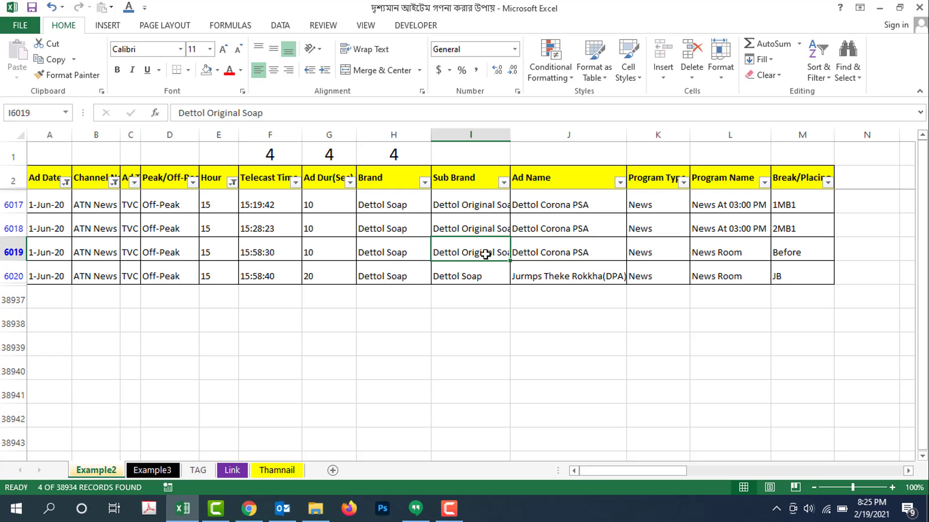
key(ctrl+Up)
key(Down)
key(ctrl+shift+Down)
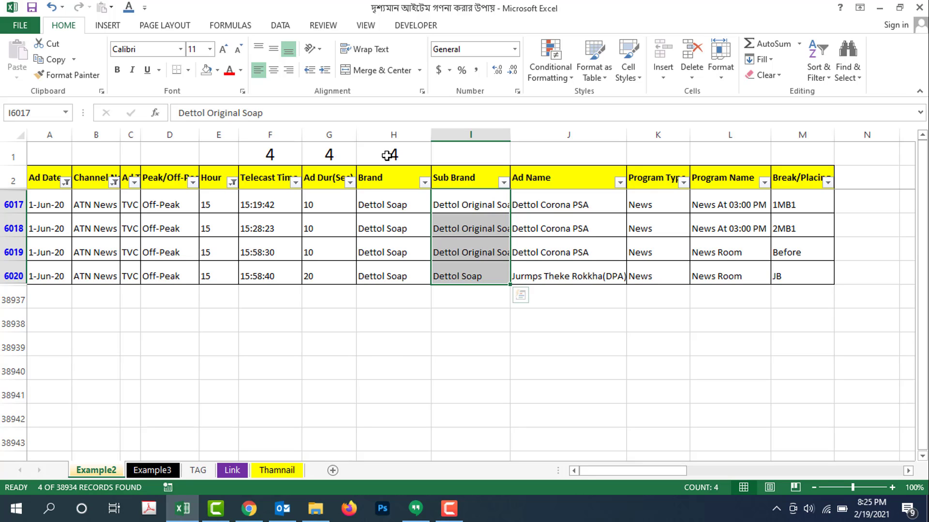
- Examine the filtered ATN News rows across Telecast Time, Ad Dur(Sec), Brand and Sub Brand, checking the count of the visible entries
click(591, 232)
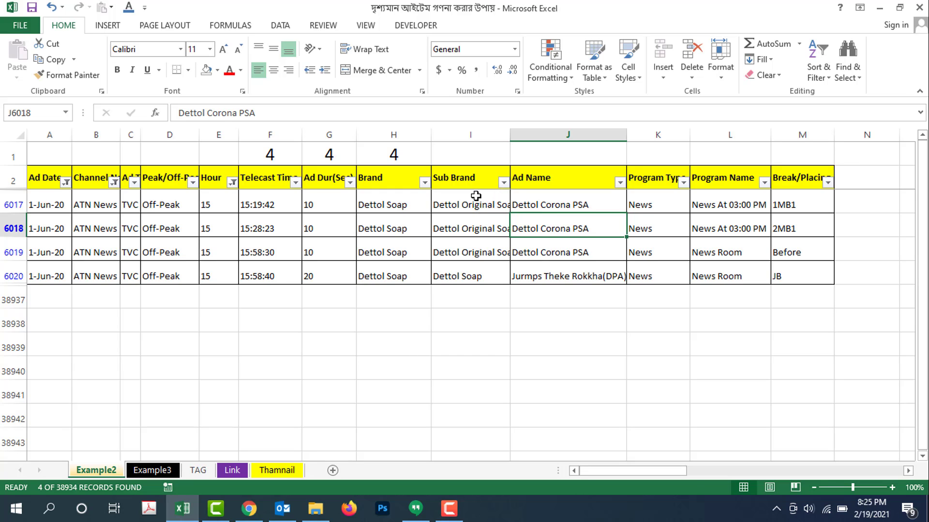
drag(474, 196, 475, 293)
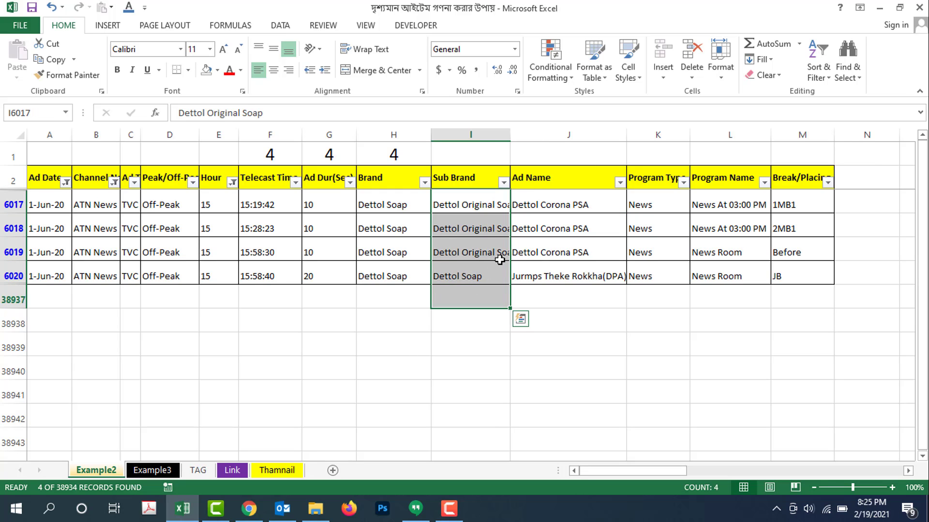
click(469, 207)
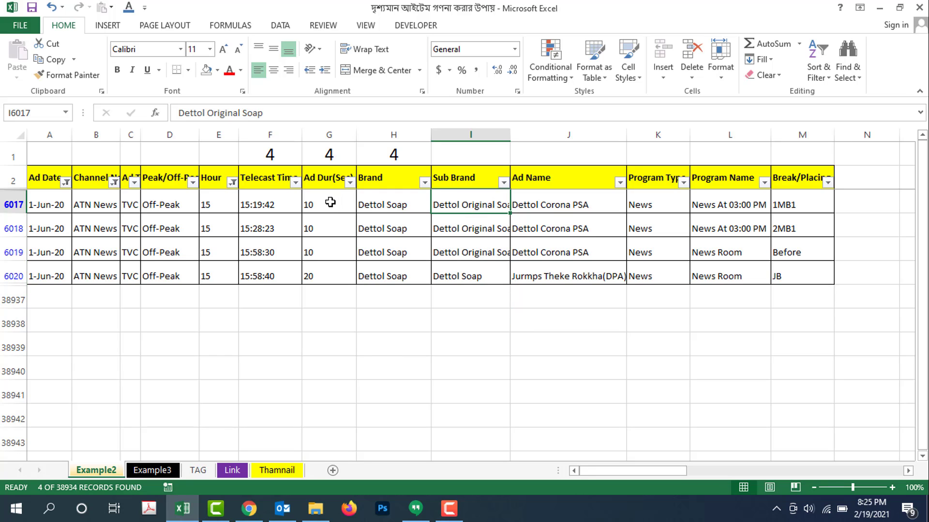
click(391, 204)
click(329, 205)
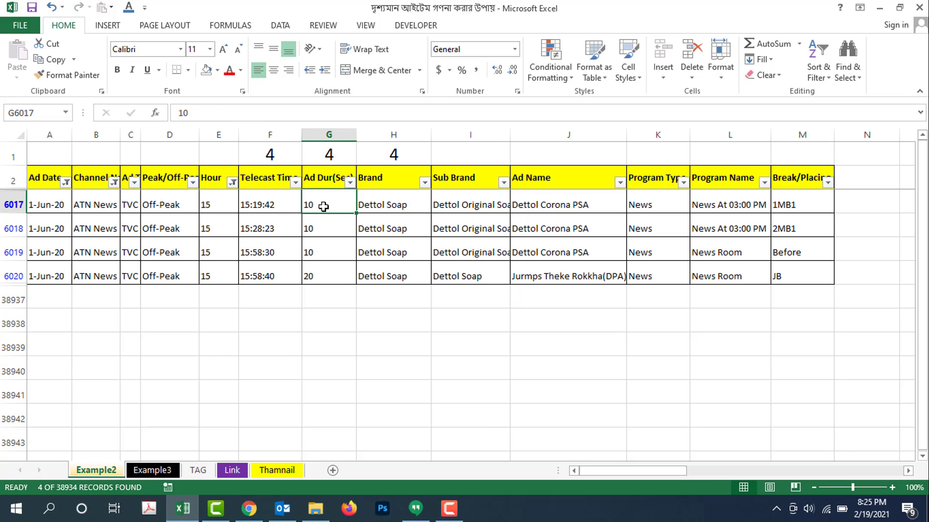
click(268, 206)
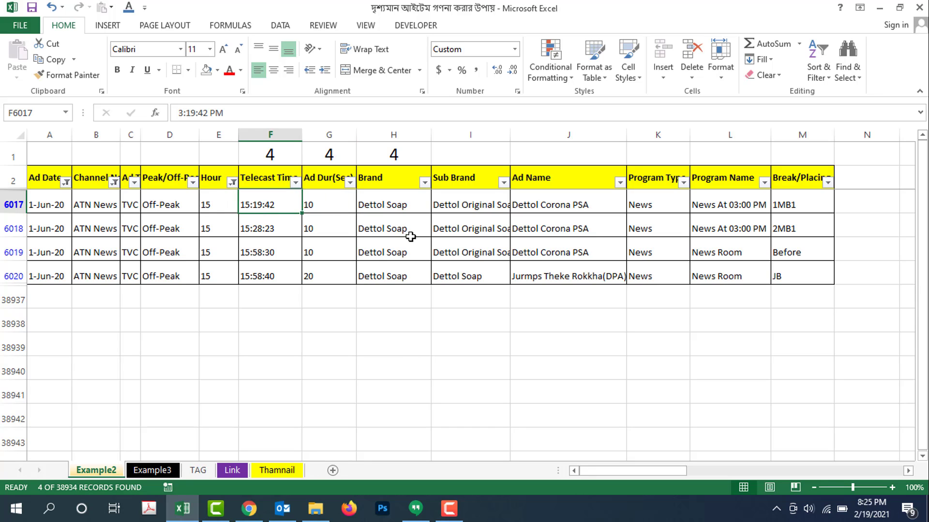
click(437, 230)
drag(409, 200, 401, 270)
click(477, 231)
drag(459, 203, 463, 273)
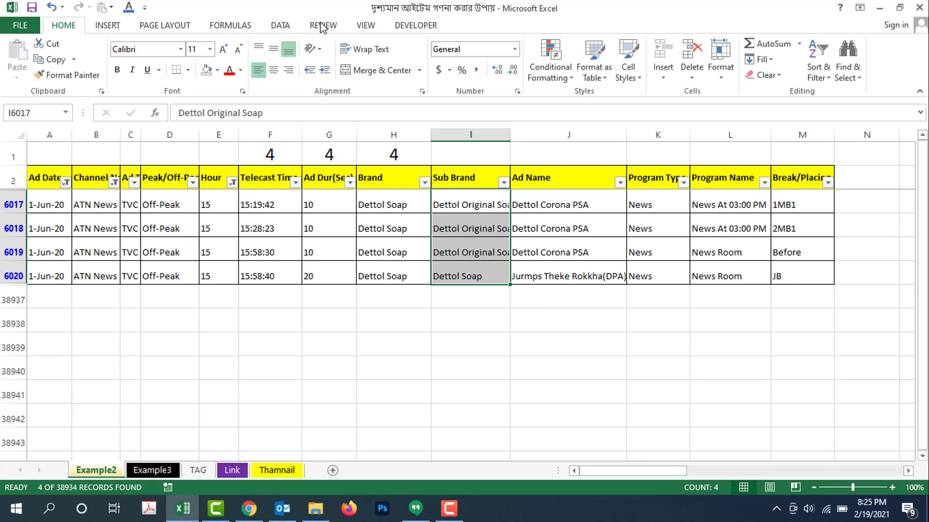
- Remove the filters from the table so all ad records are shown
click(280, 25)
click(358, 60)
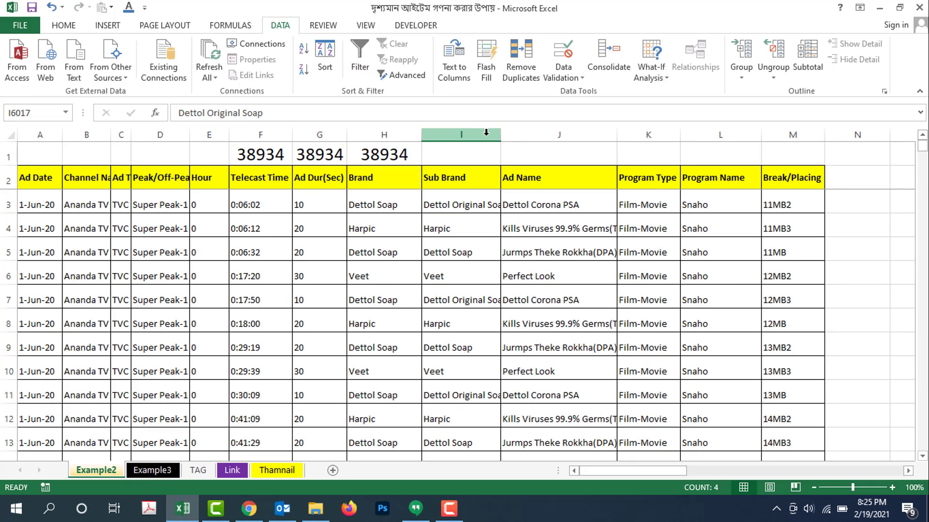
click(511, 230)
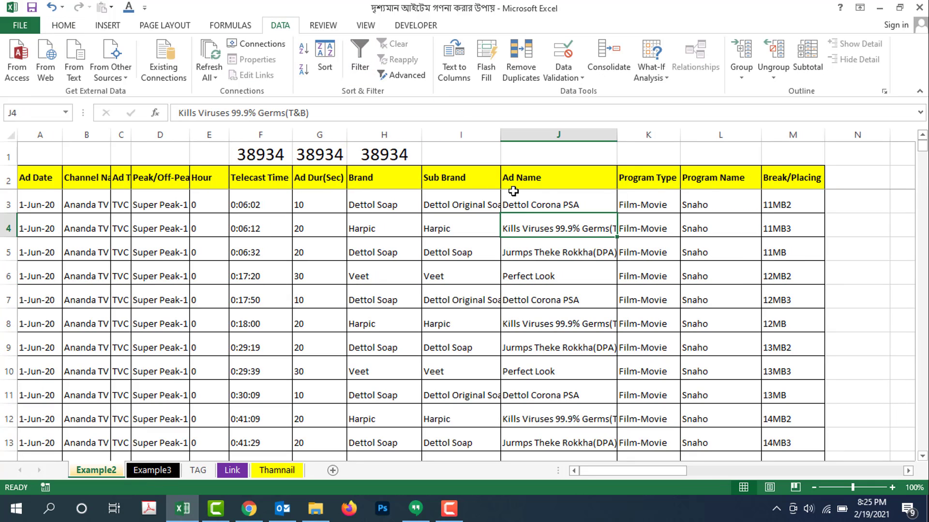
- In J1 above the Ad Name header, enter =SUBTOTAL(103,J3:J38936), picking 103 - COUNTA as the function number
click(567, 162)
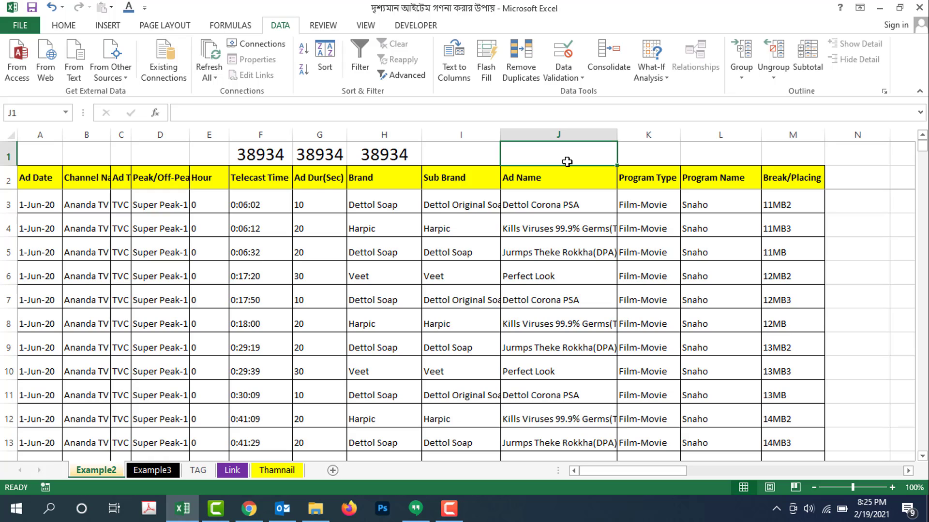
text(=)
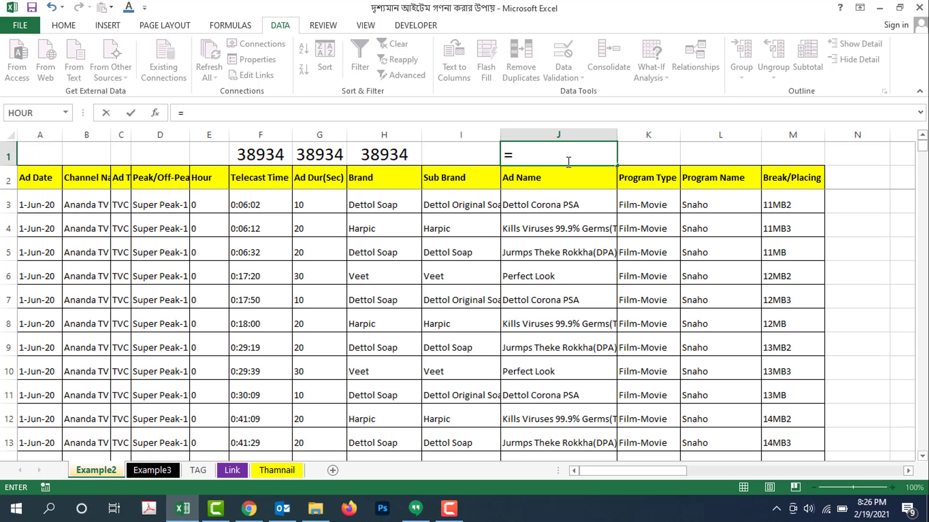
text(sub)
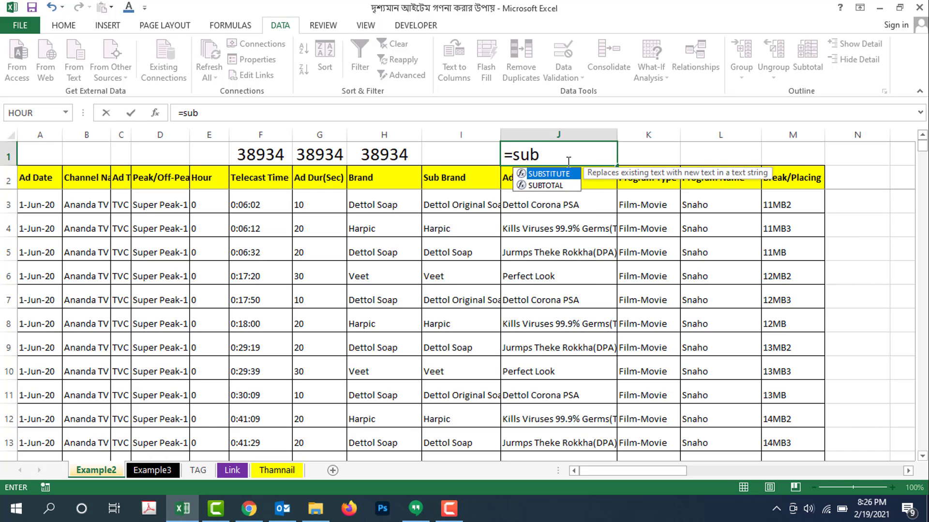
key(Down)
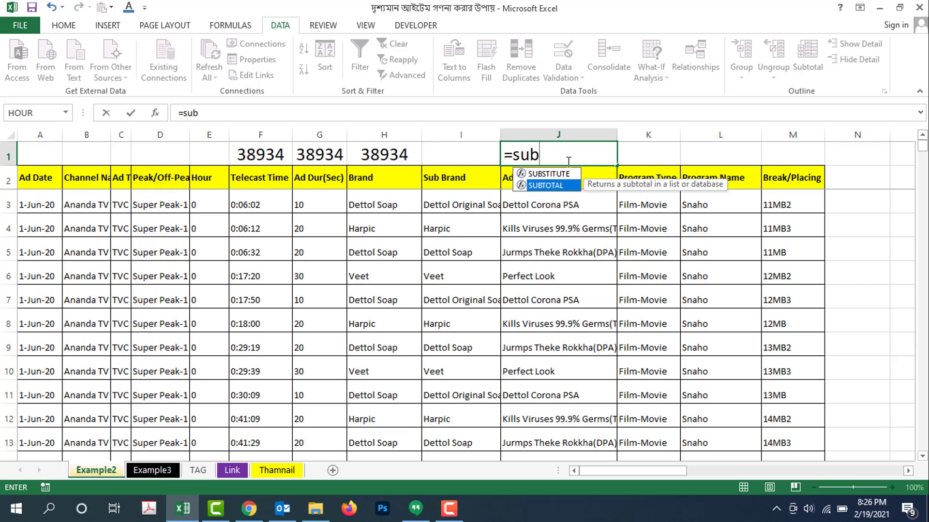
key(Tab)
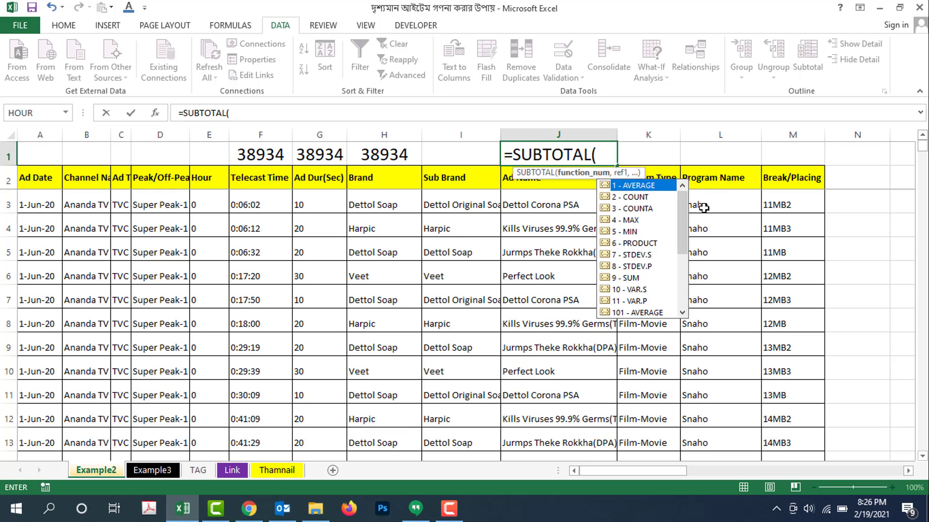
drag(684, 207, 683, 286)
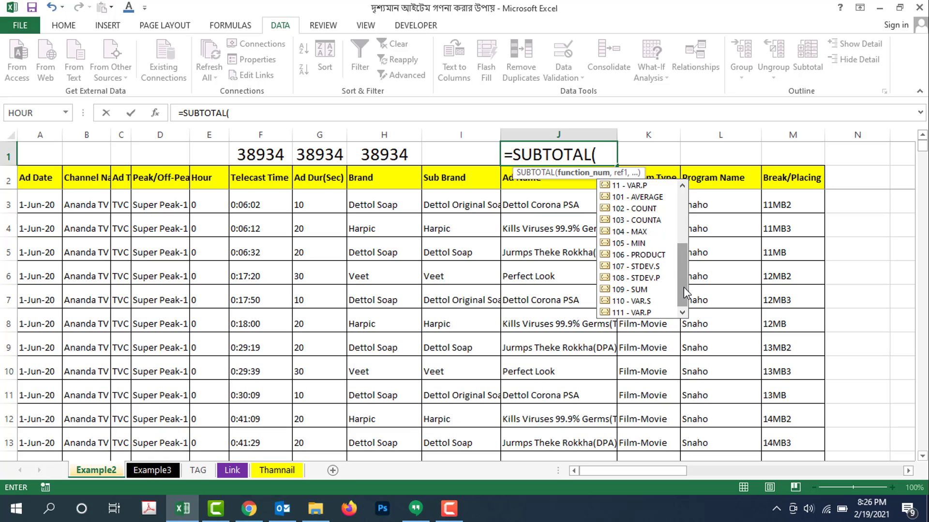
click(642, 224)
double_click(642, 223)
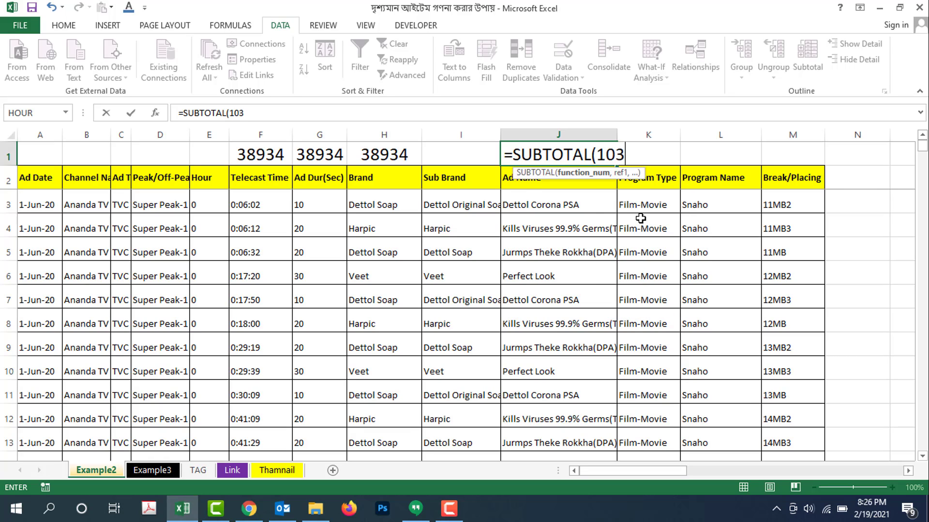
text(,)
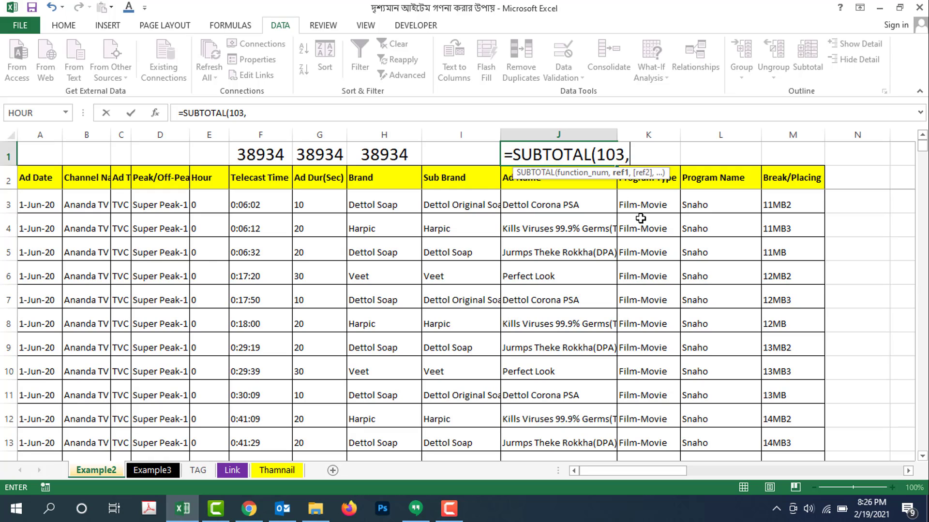
click(547, 201)
key(ctrl+shift+Down)
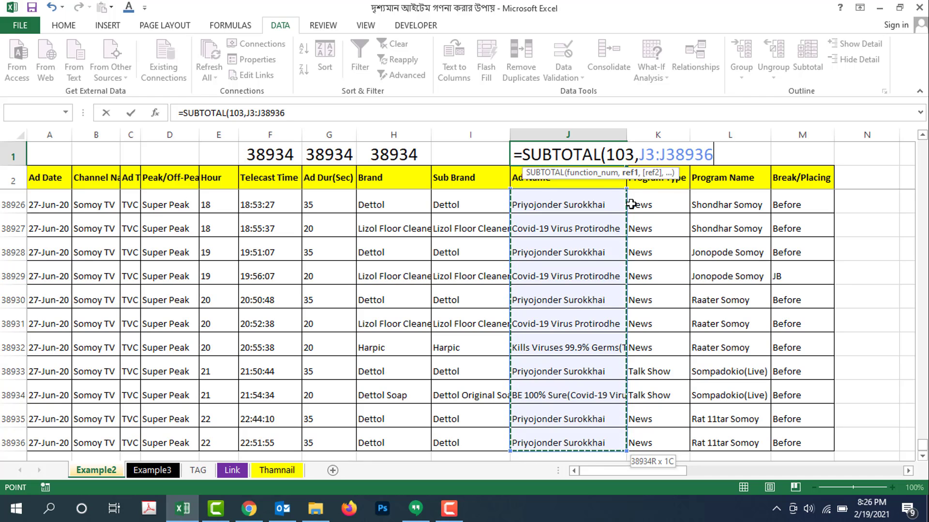
key(ctrl+Return)
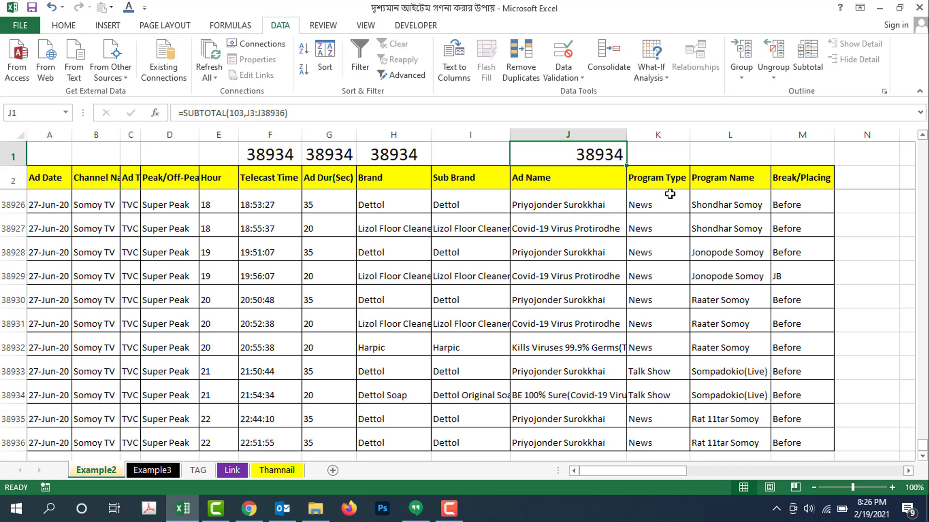
- Center the count in J1 horizontally
click(709, 228)
click(591, 153)
click(64, 25)
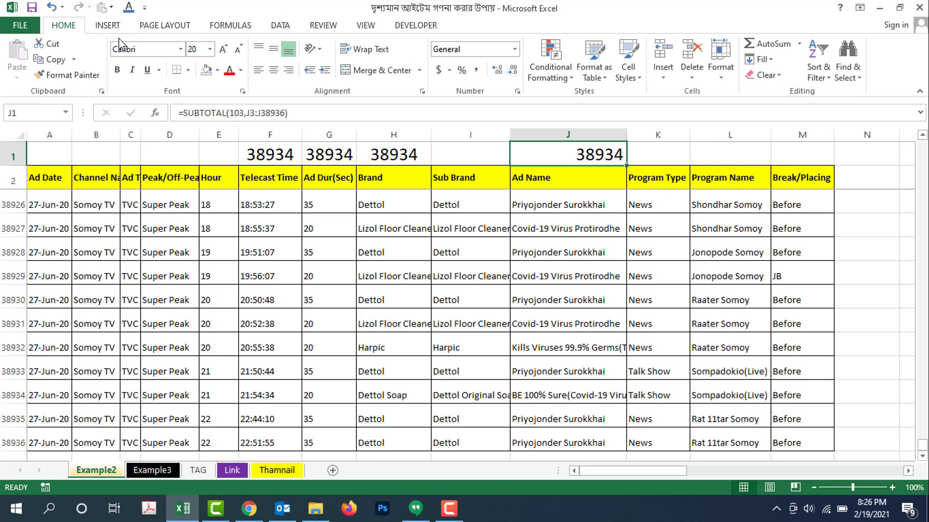
click(273, 70)
- Review the counting formulas above the Telecast Time, Ad Dur(Sec), Brand and Ad Name headers
click(382, 154)
click(338, 154)
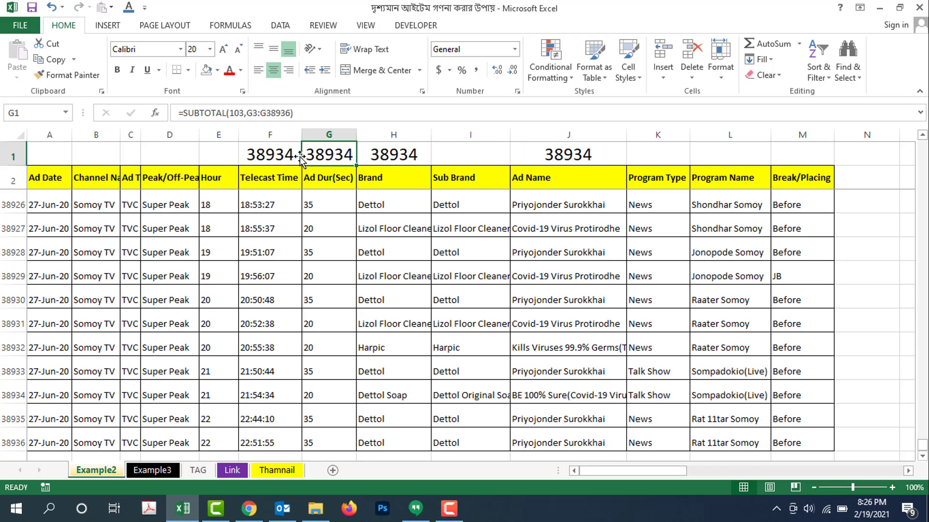
click(288, 155)
click(333, 154)
click(412, 154)
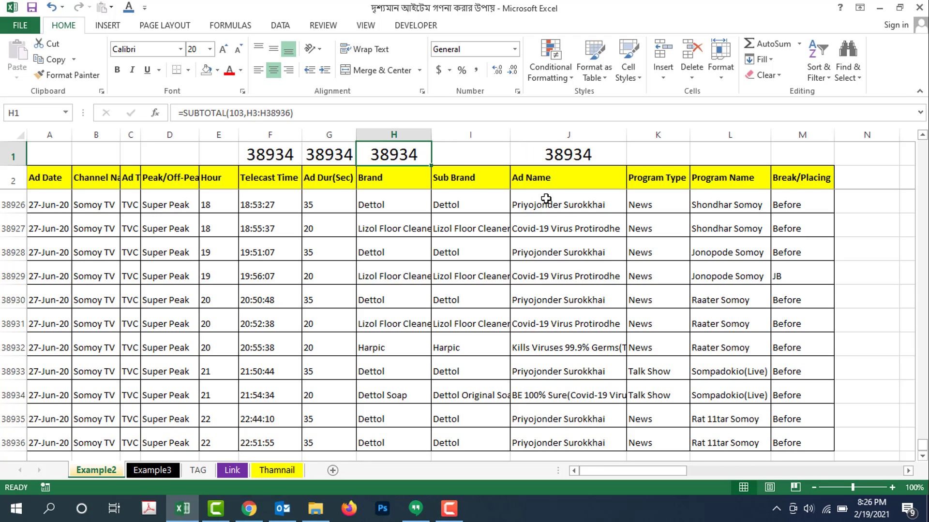
click(569, 156)
- Select all Ad Name entries from J3 to J38936 to check their count against the formula in J1
click(556, 198)
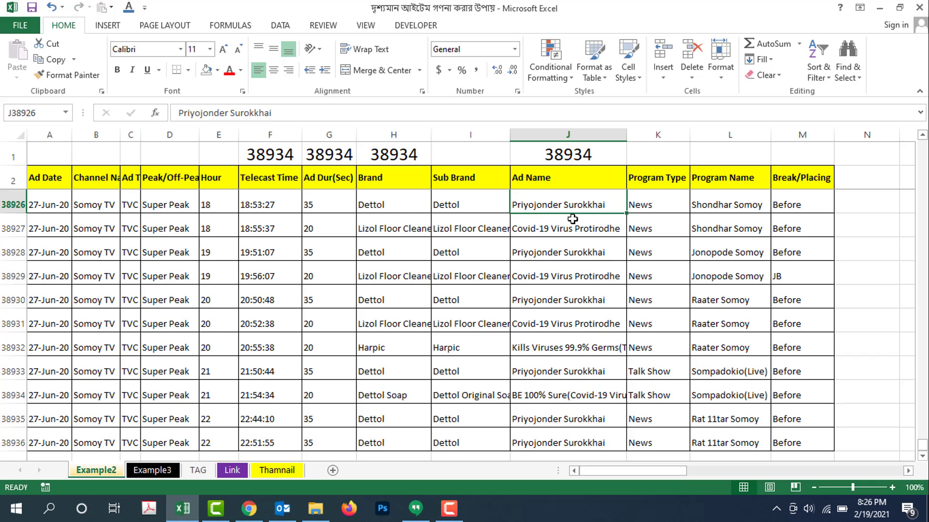
key(ctrl+shift+Down)
click(587, 207)
key(ctrl+Up)
key(Down)
key(Down)
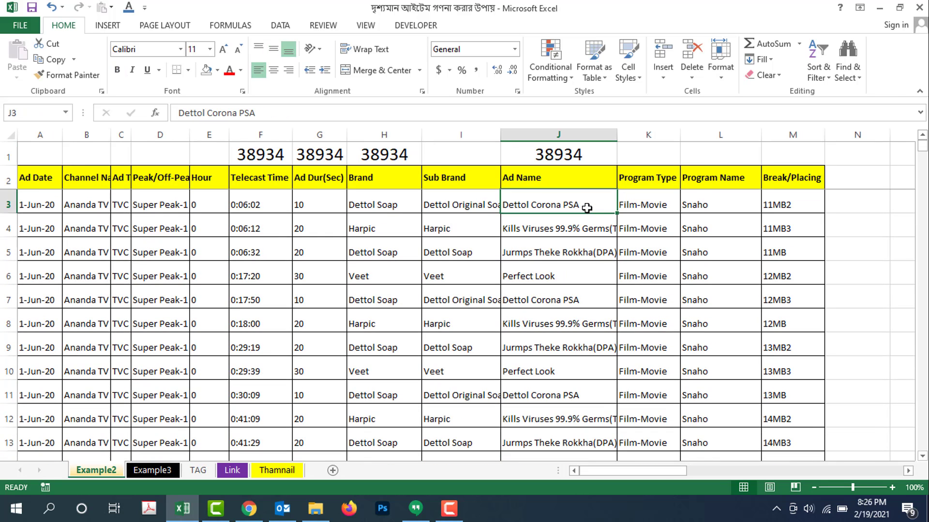
key(Up)
key(Down)
key(ctrl+shift+Down)
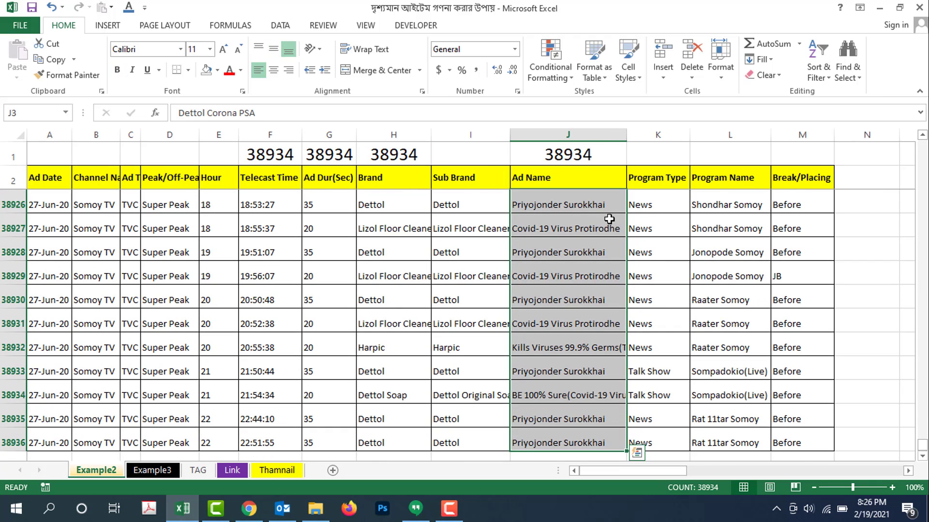
scroll(736, 423, down, 2)
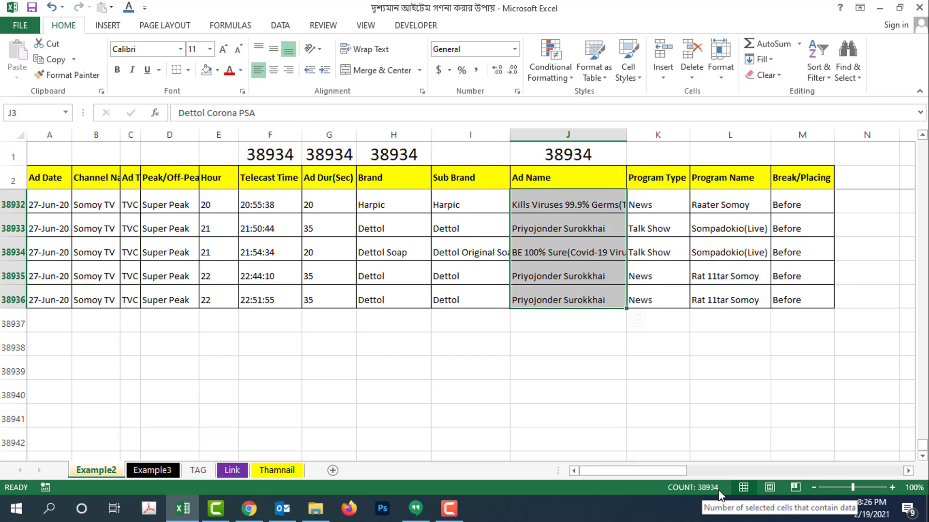
click(579, 249)
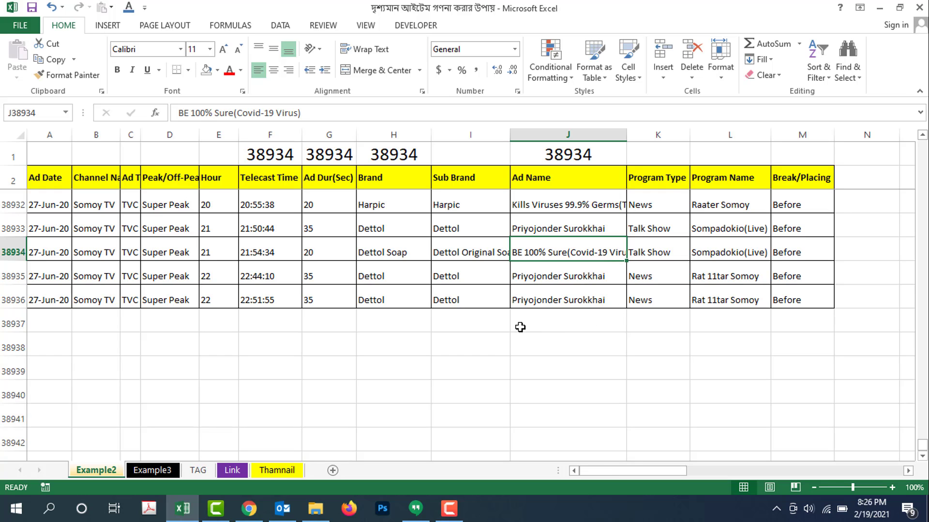
- In I38937 below the Sub Brand column, enter =SUBTOTAL(103,I3:I38936), picking 103 - COUNTA as the function number
click(483, 328)
text(=)
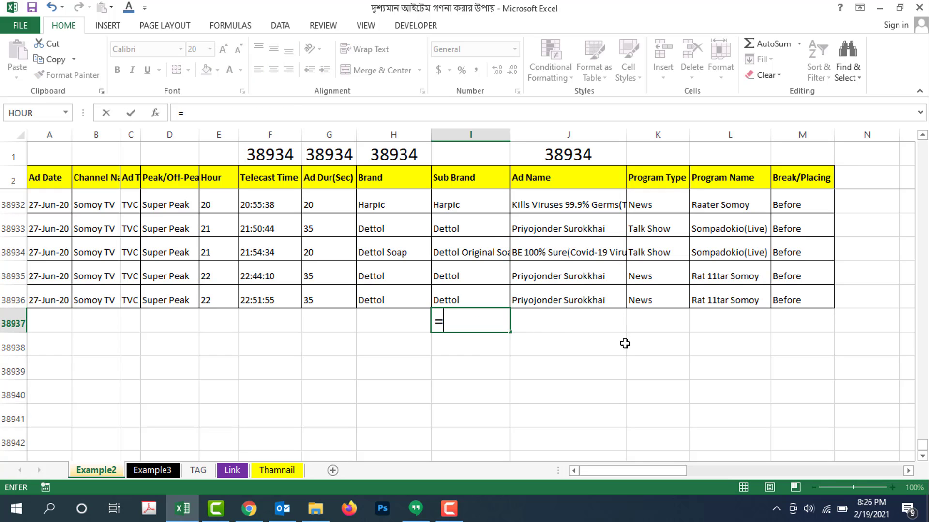
text(sub)
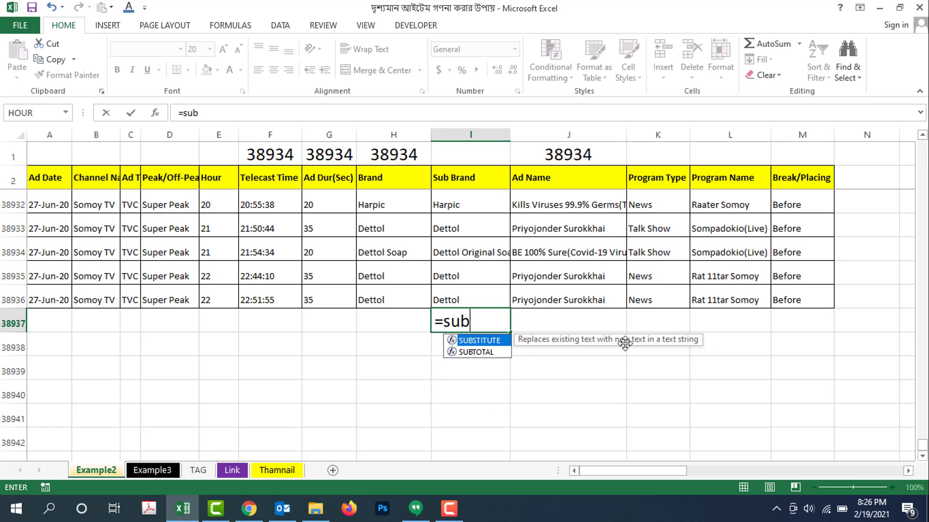
key(Down)
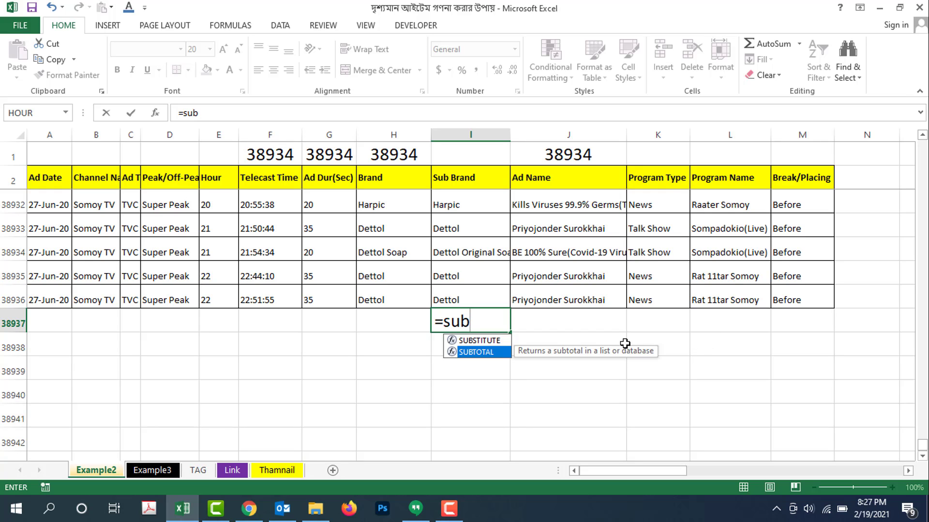
key(Tab)
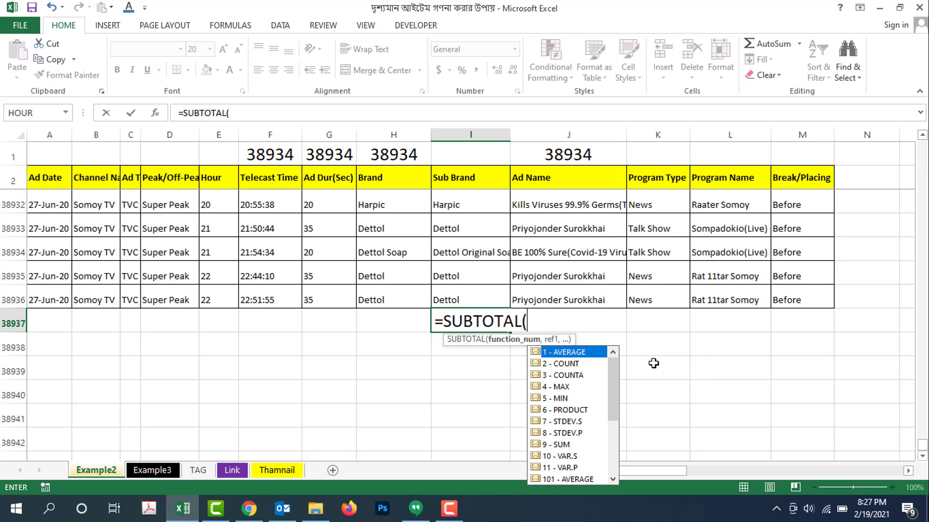
scroll(616, 387, down, 4)
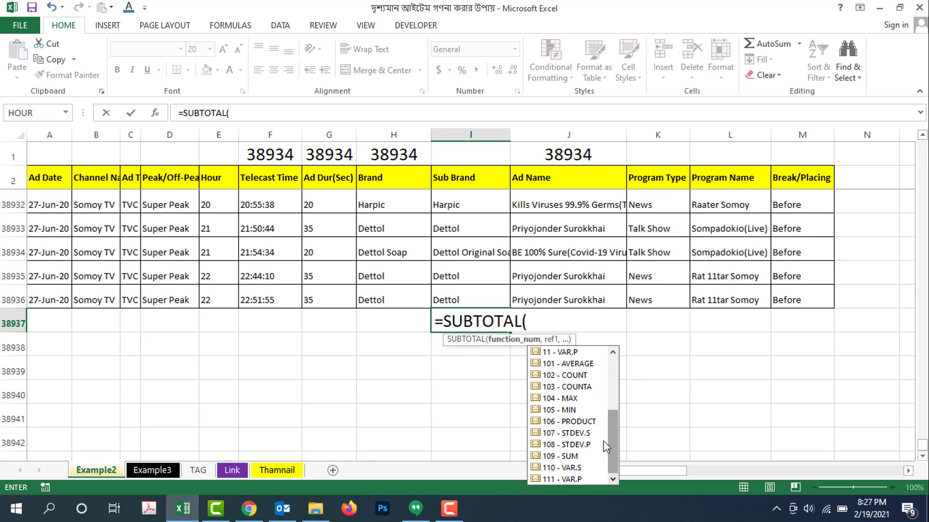
click(571, 387)
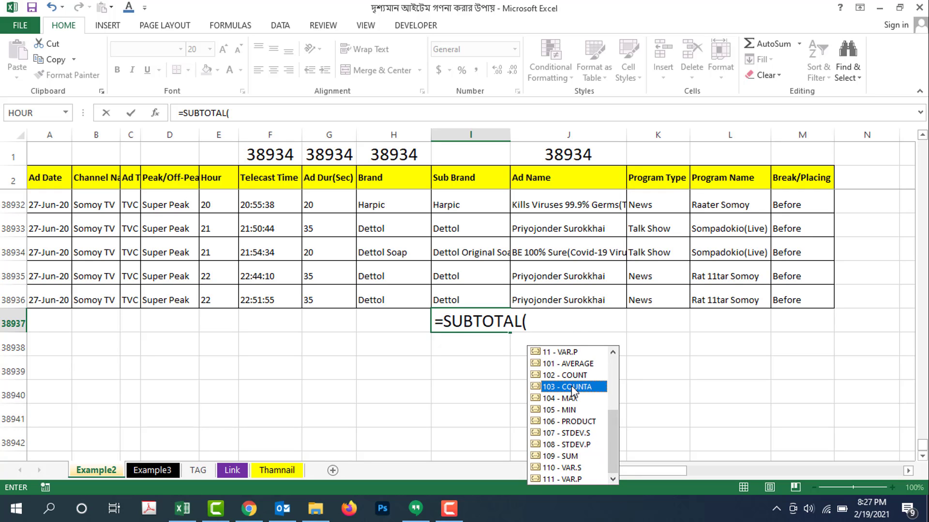
double_click(572, 386)
text(,)
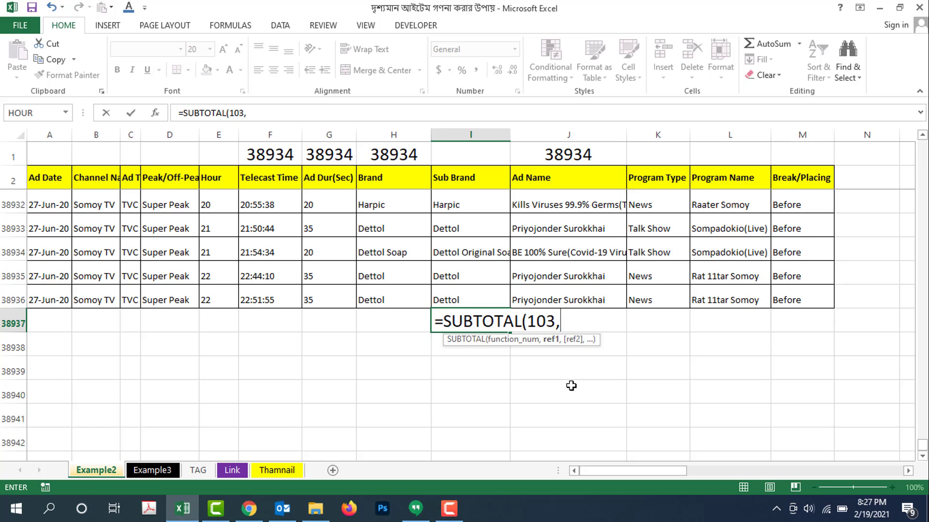
click(473, 294)
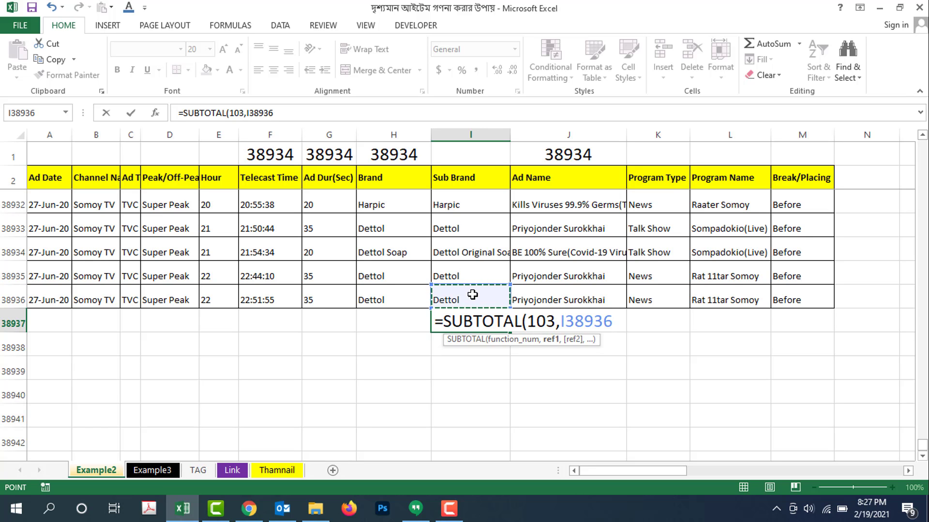
key(ctrl+shift+Up)
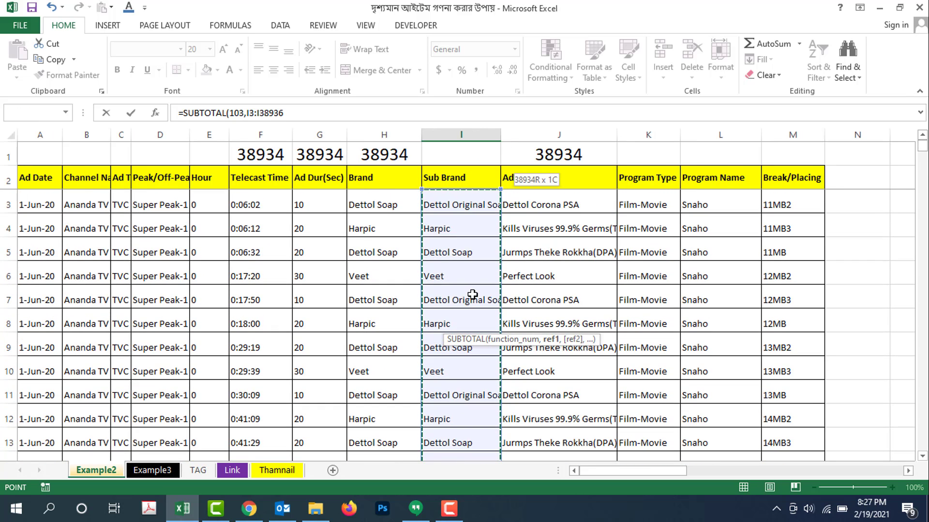
key(shift+Down)
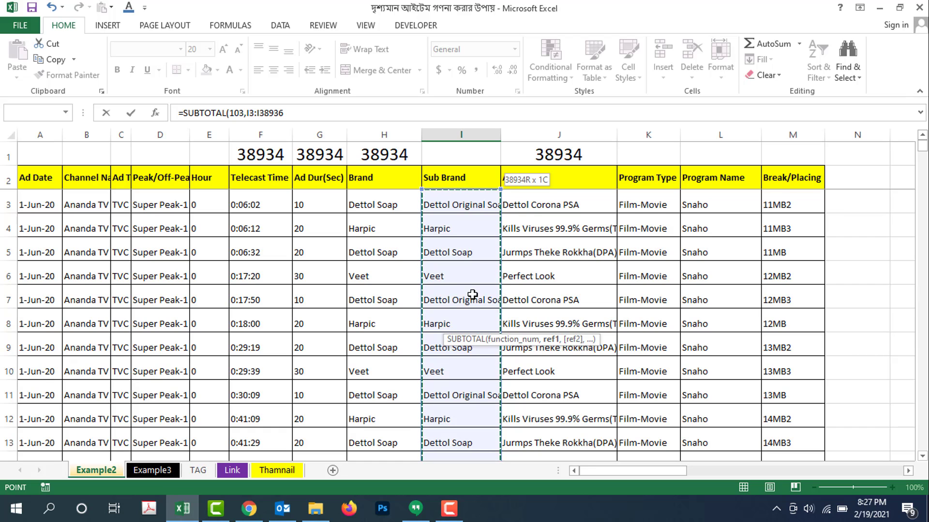
key(ctrl+Return)
- Examine the Sub Brand count below the last record in I38937 and compare it with the Ad Name counting formula in J1
click(472, 294)
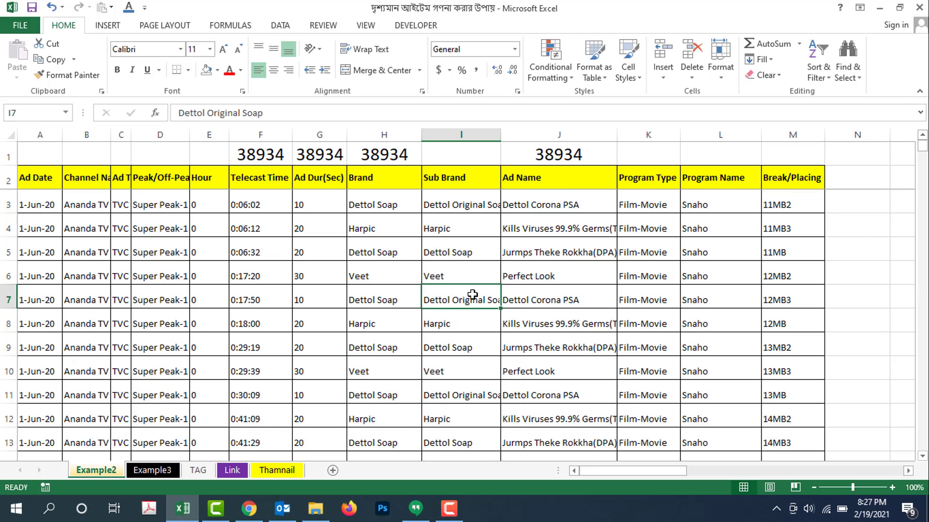
key(ctrl+Down)
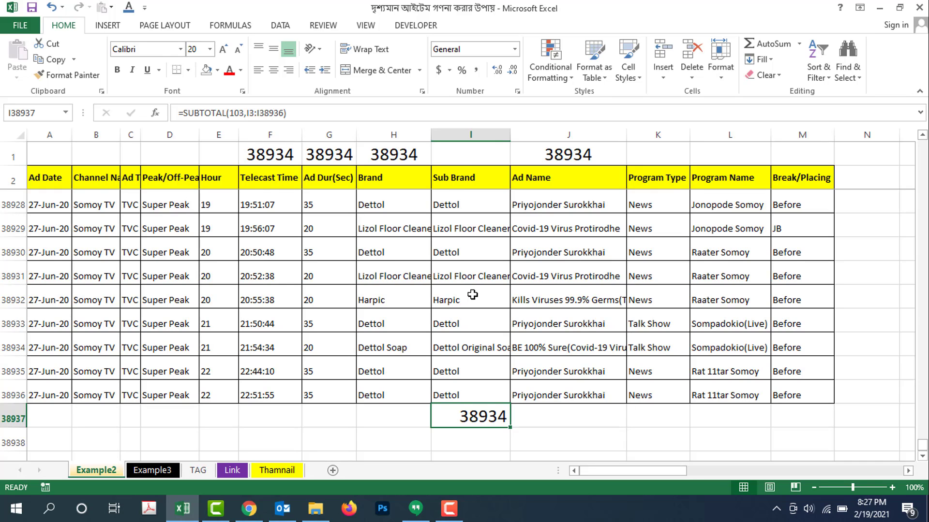
key(Up)
key(ctrl+Up)
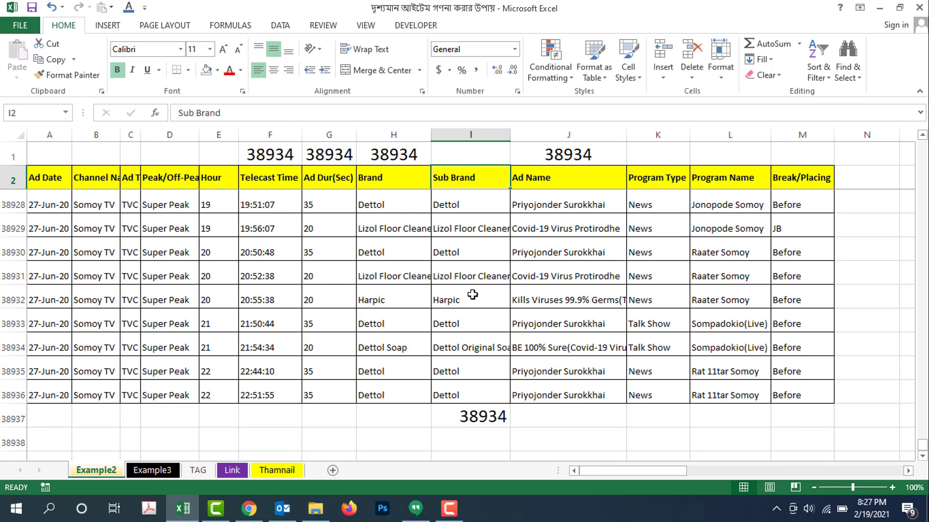
key(Down)
key(Up)
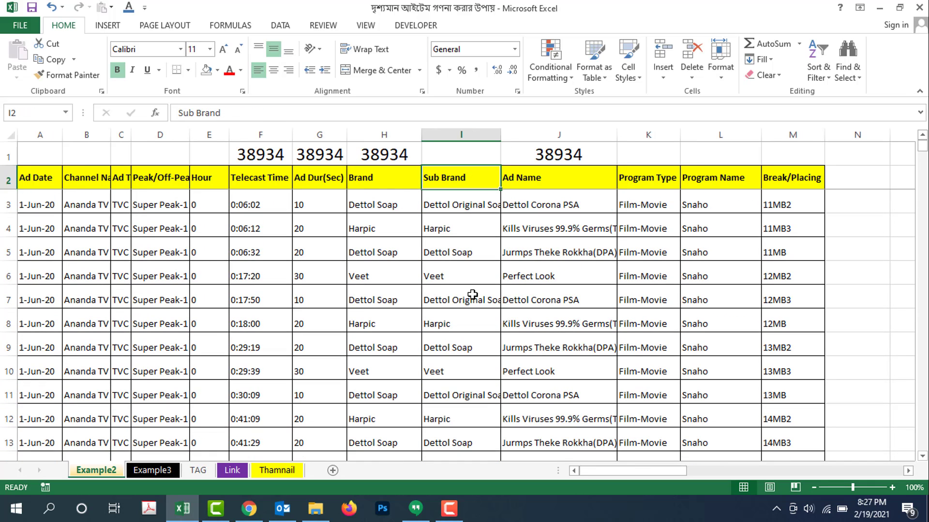
key(Down)
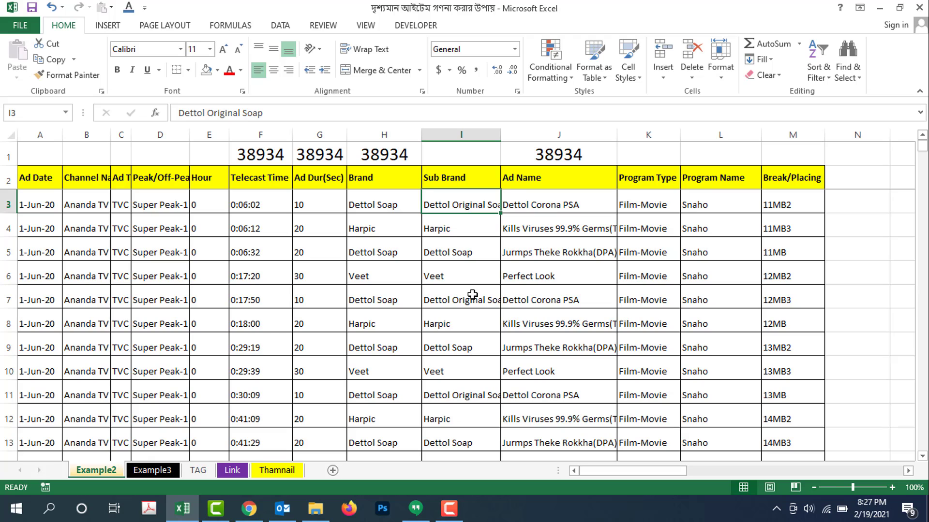
click(547, 152)
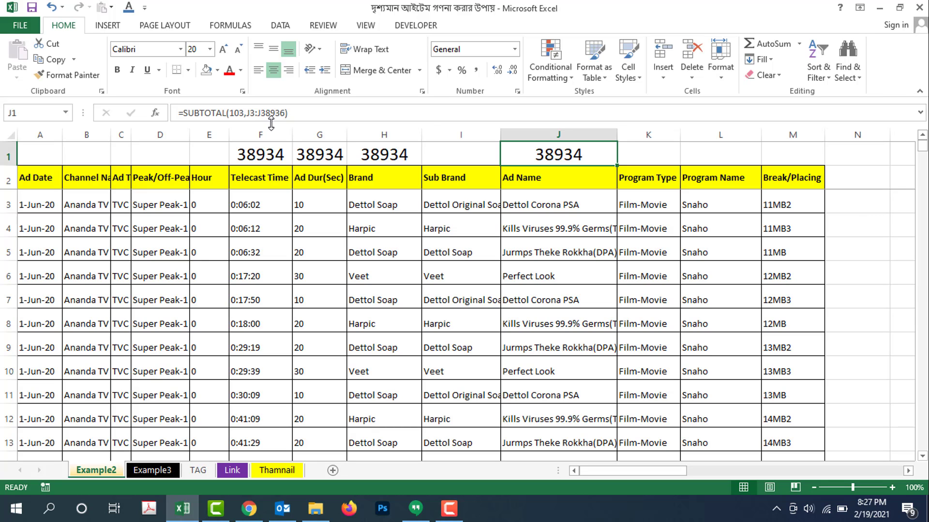
click(555, 272)
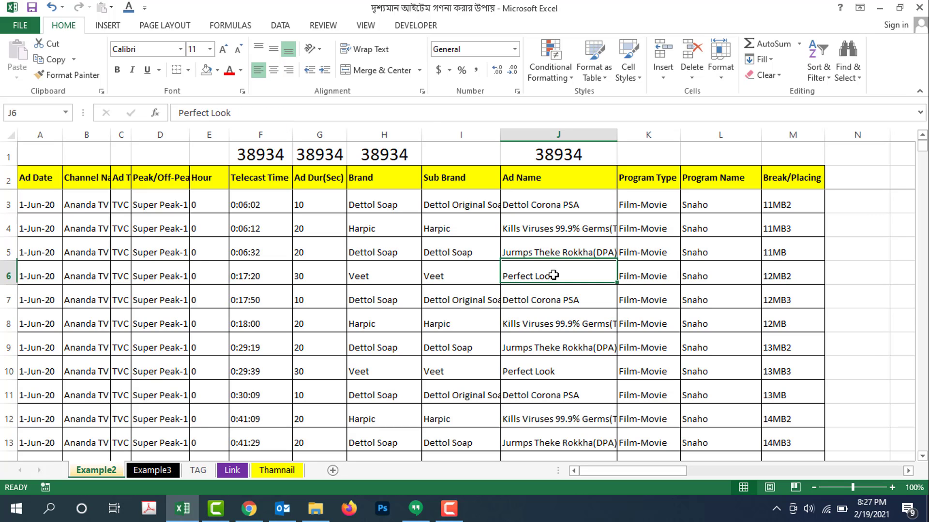
- Turn on filters for the table headers and filter Ad Date to show only 27 June 2020
key(ctrl+Down)
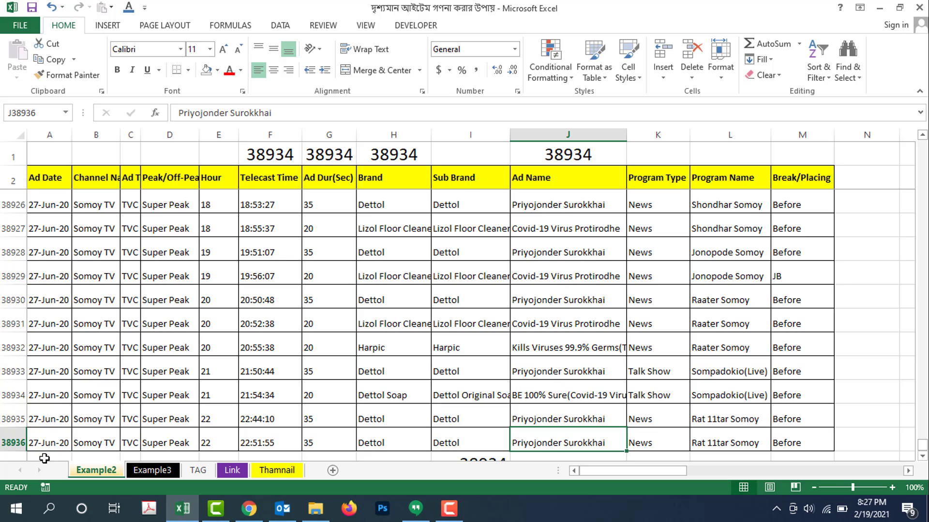
scroll(542, 365, down, 1)
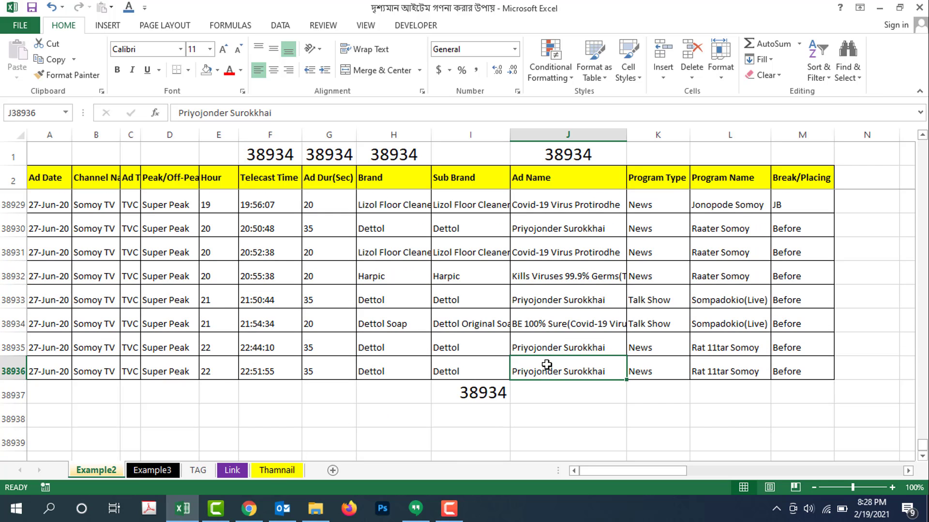
click(560, 219)
key(ctrl+shift+l)
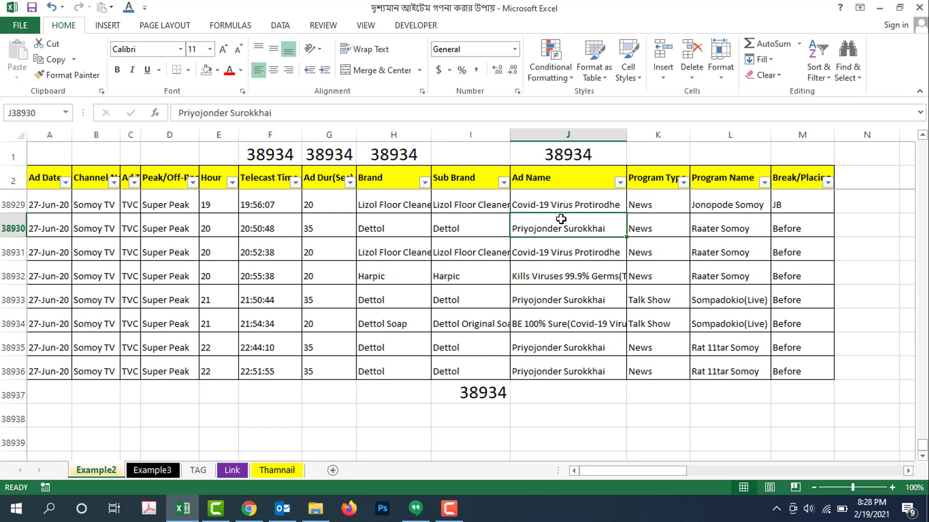
click(66, 182)
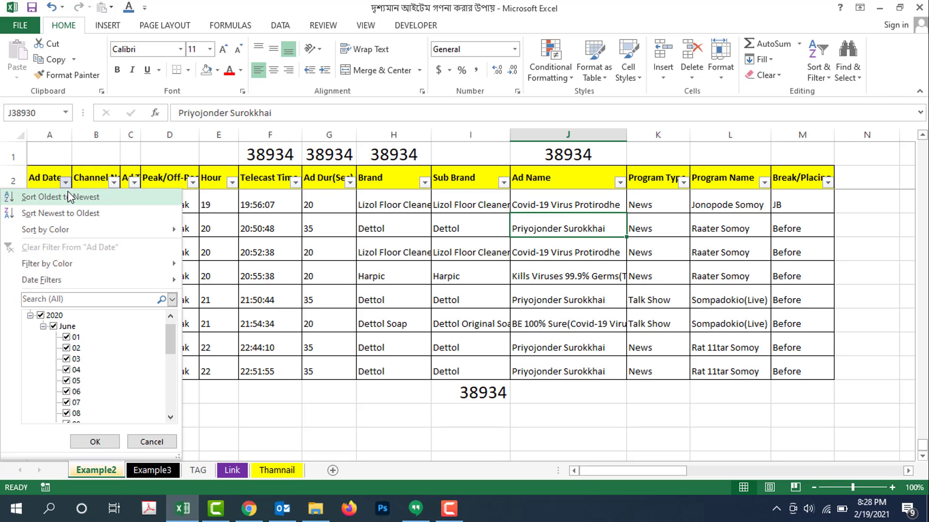
click(68, 327)
drag(170, 348, 170, 411)
click(73, 414)
click(99, 441)
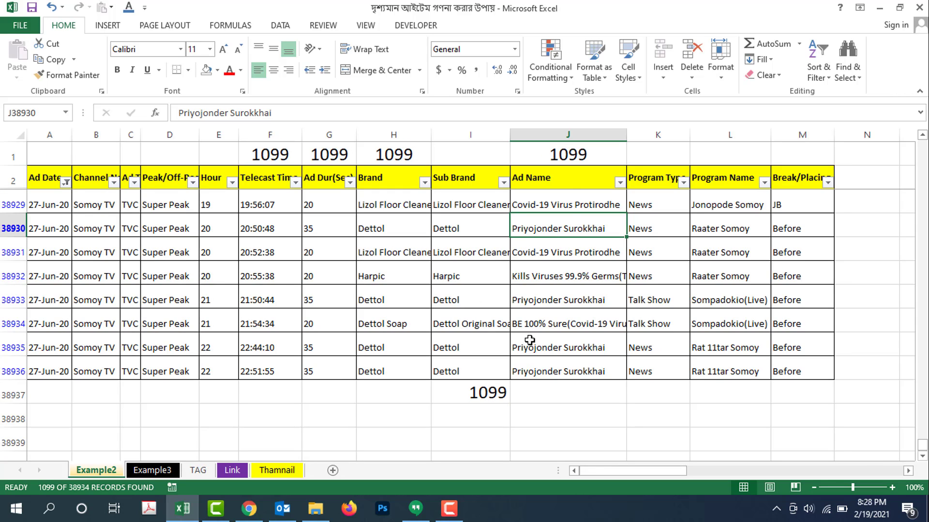
- Select all visible Ad Name entries under the date filter to check their count against J1 and I38937
click(565, 295)
key(ctrl+Up)
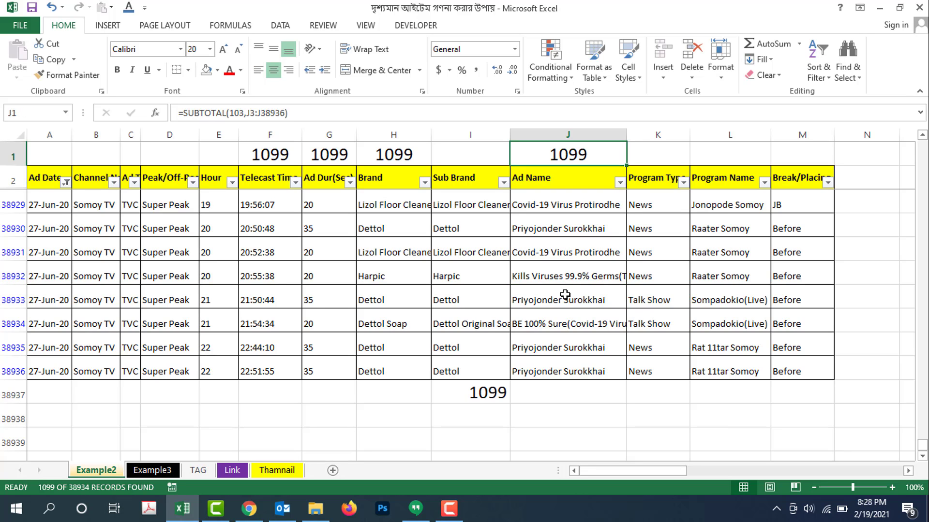
key(Down)
key(Down)
key(ctrl+shift+Down)
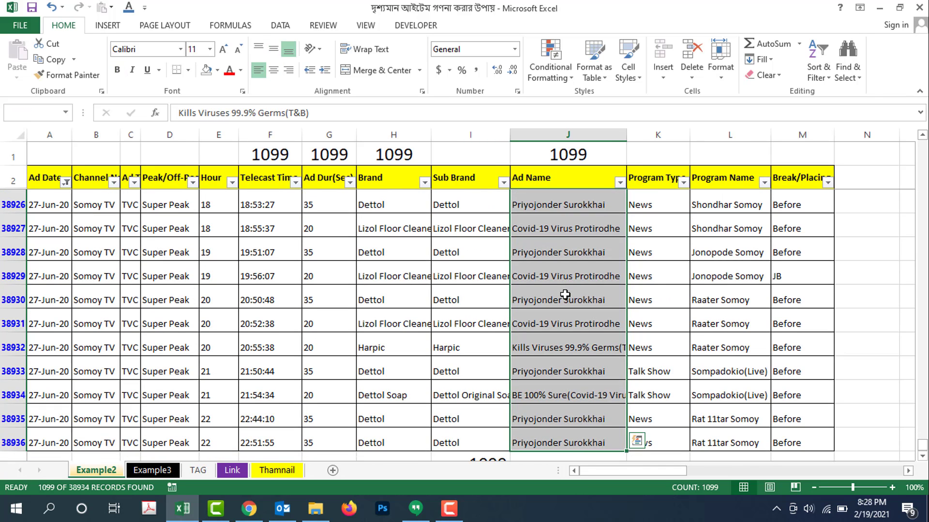
scroll(610, 308, down, 2)
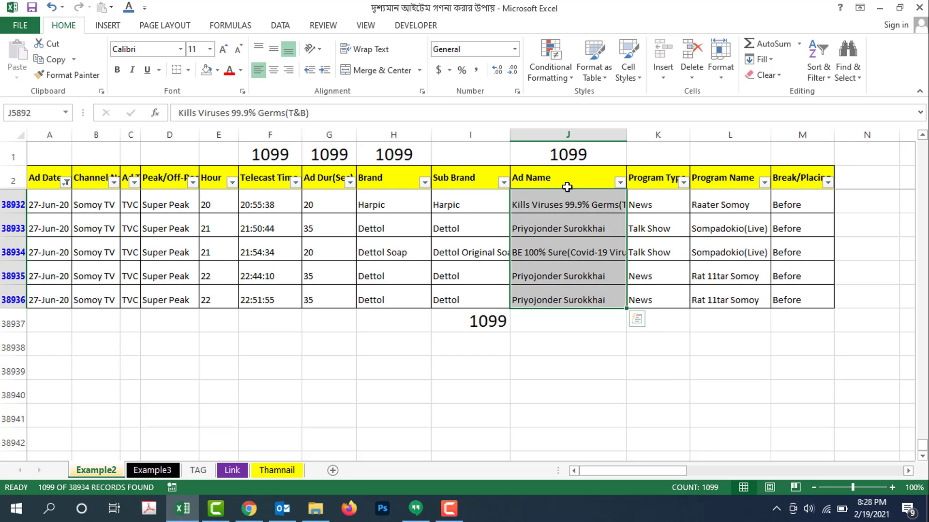
- Filter Channel Name to show only Channel i
click(113, 182)
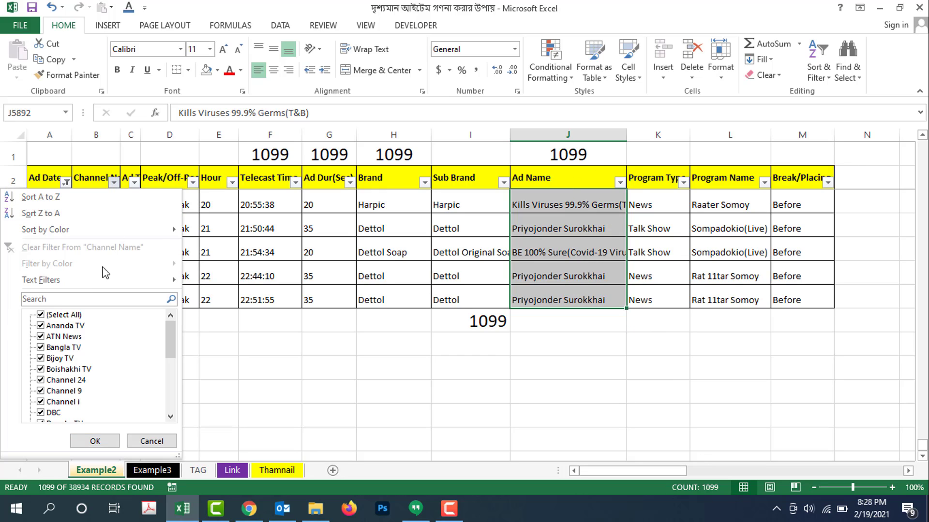
click(62, 315)
click(62, 402)
click(95, 442)
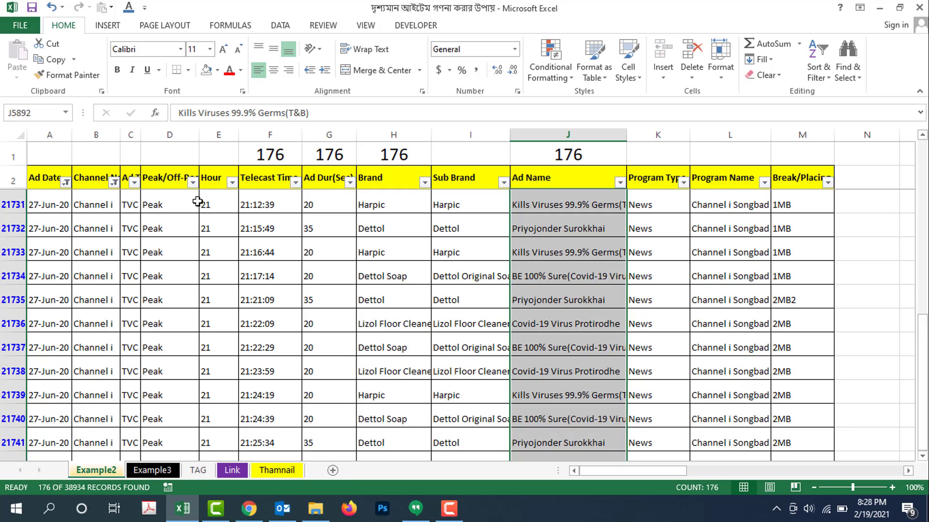
- Filter the Hour column to show only hour 11
click(232, 182)
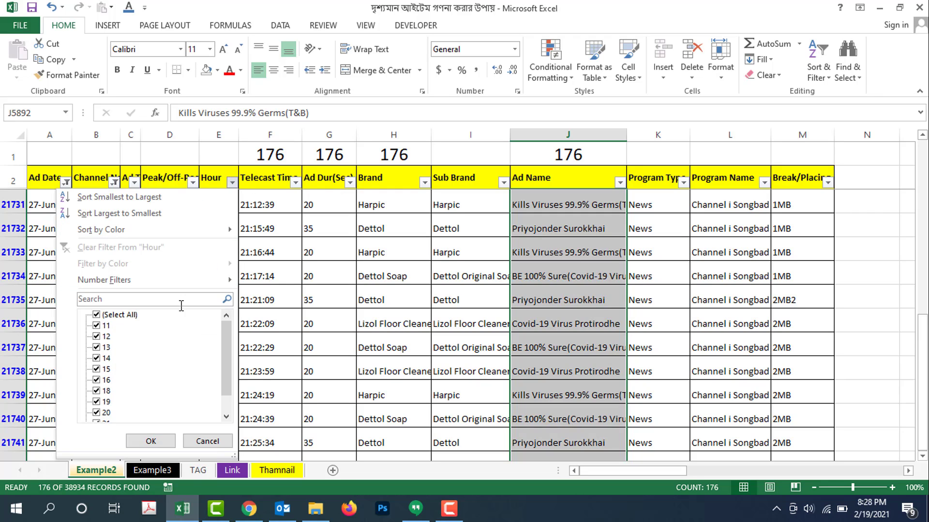
click(110, 316)
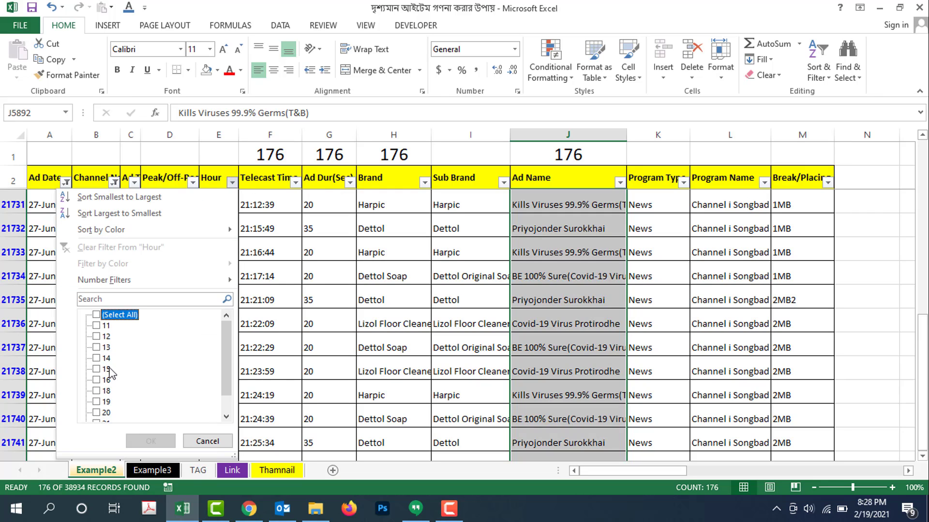
click(102, 327)
click(151, 441)
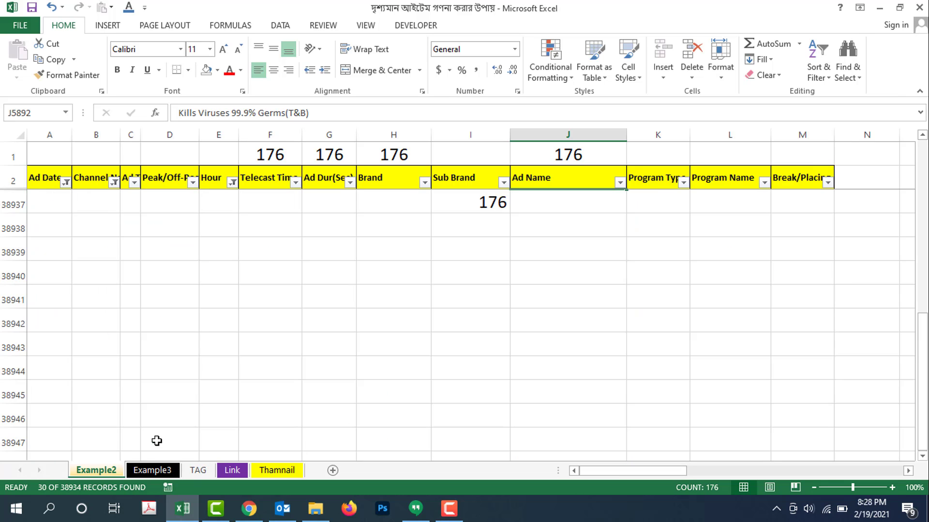
scroll(655, 346, up, 4)
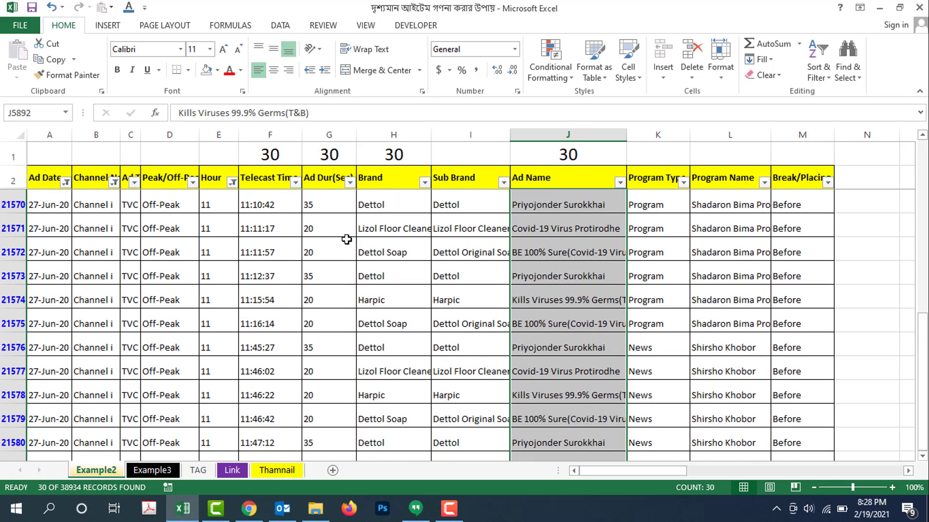
- Filter the Brand column to show only Dettol Soap
click(232, 182)
click(342, 206)
click(425, 183)
click(310, 315)
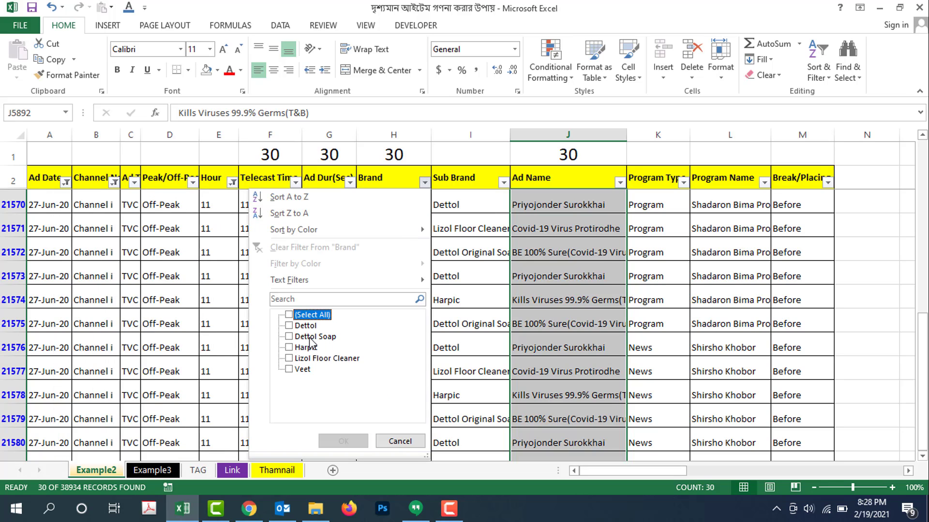
click(308, 338)
click(343, 441)
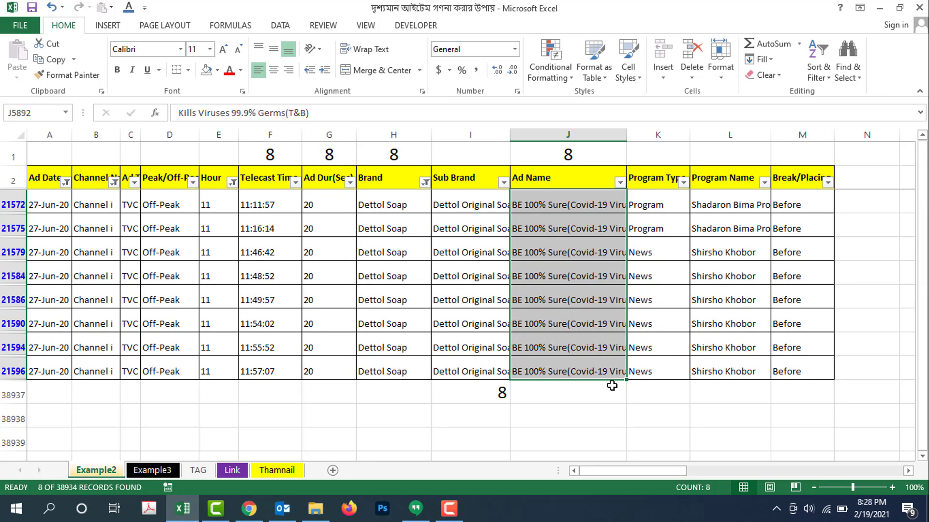
- Select the visible Ad Name entries in the Dettol Soap rows to check their count against the formula results
drag(546, 206, 556, 372)
click(699, 293)
drag(557, 202, 551, 366)
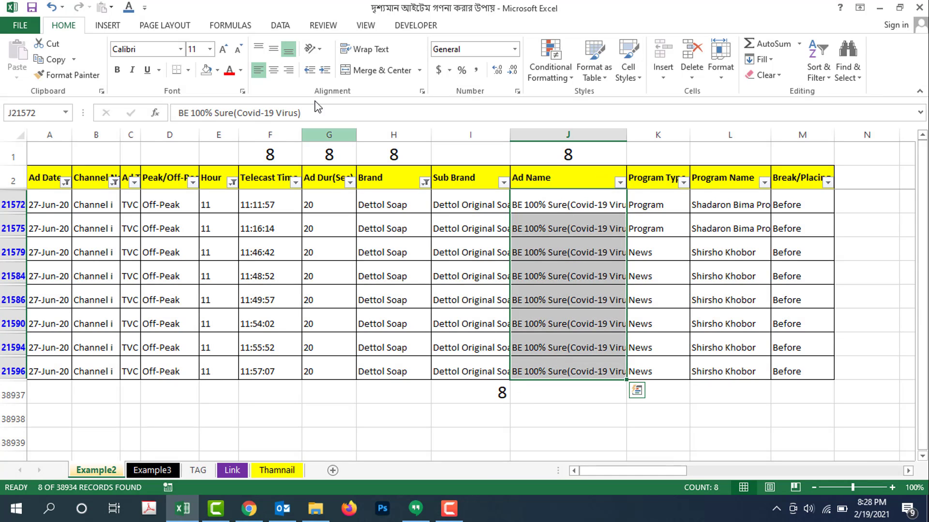
- Apply a red fill to the counting formula cells F1:H1, J1 and I38937
drag(282, 149, 543, 150)
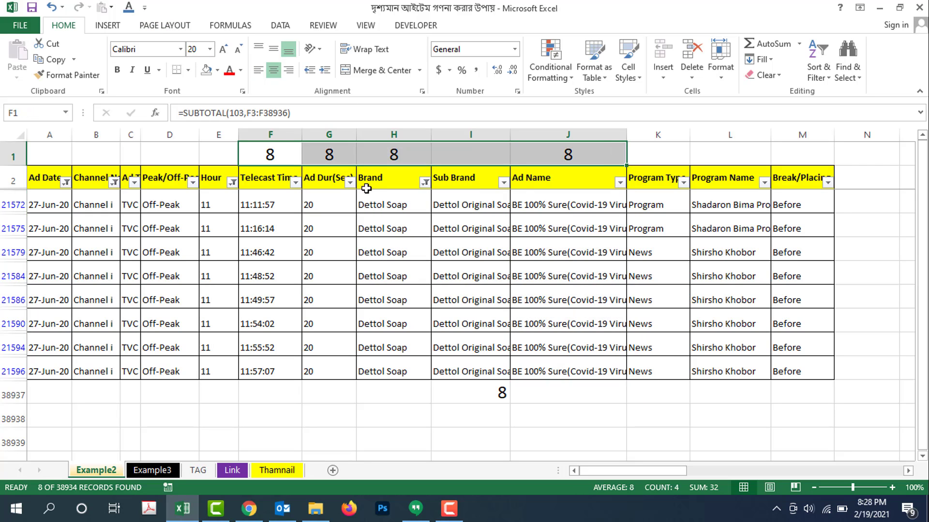
drag(272, 154, 394, 153)
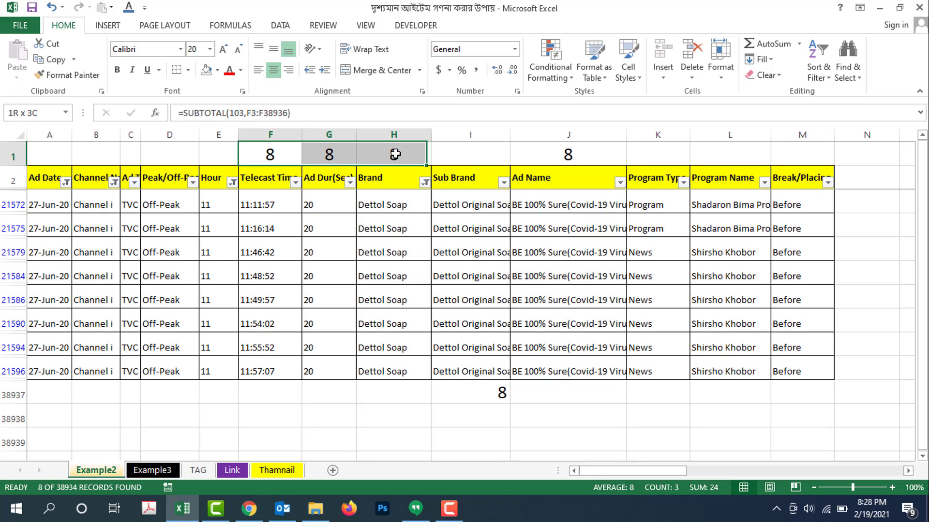
click(217, 70)
click(217, 176)
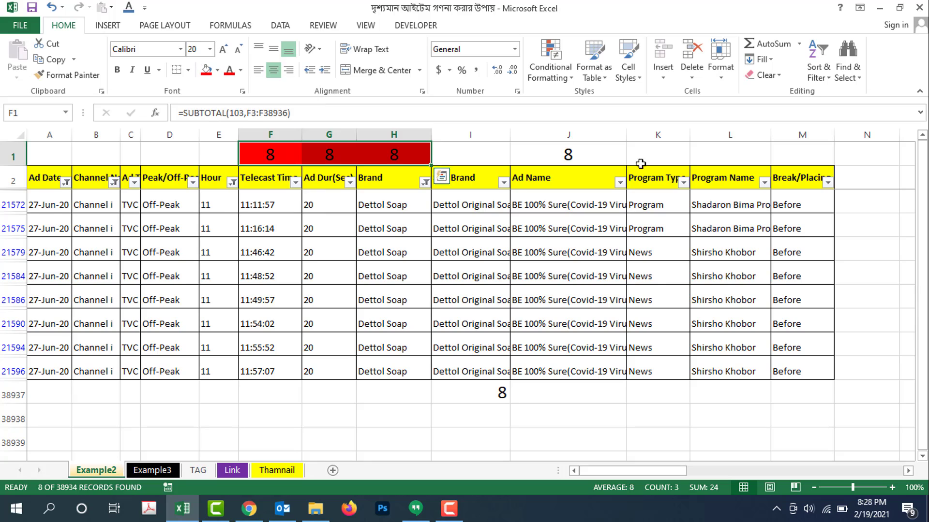
click(576, 154)
click(207, 70)
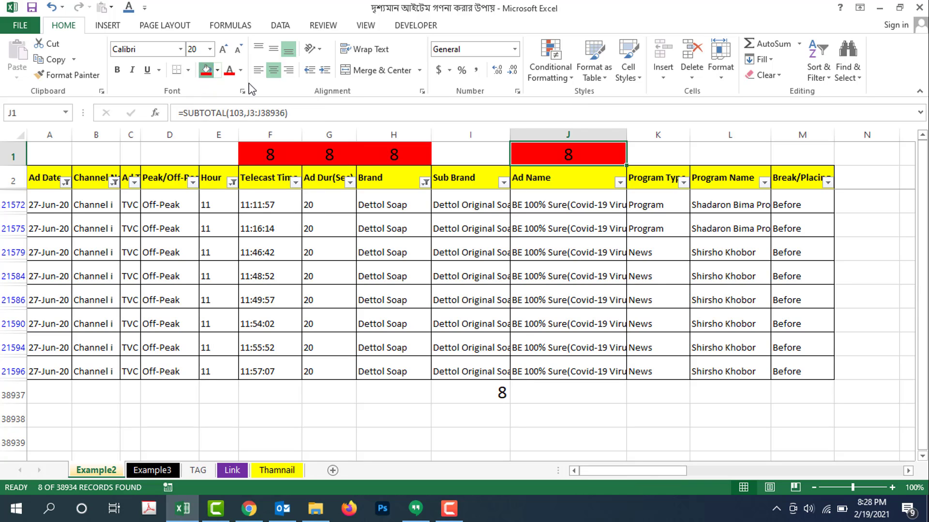
click(491, 389)
click(206, 71)
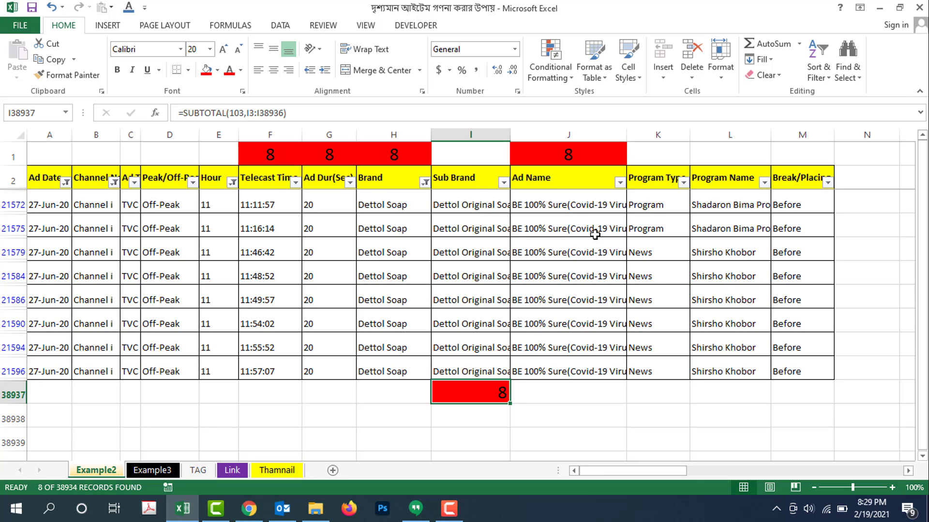
- Compare the visible Ad Name entries with the counting formula in J1 and turn off the table's filters
drag(572, 205, 558, 370)
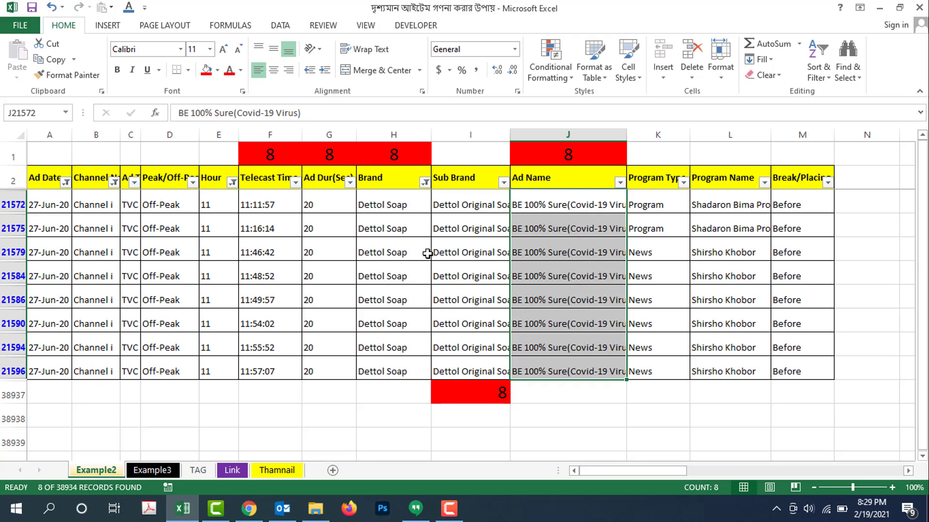
click(563, 153)
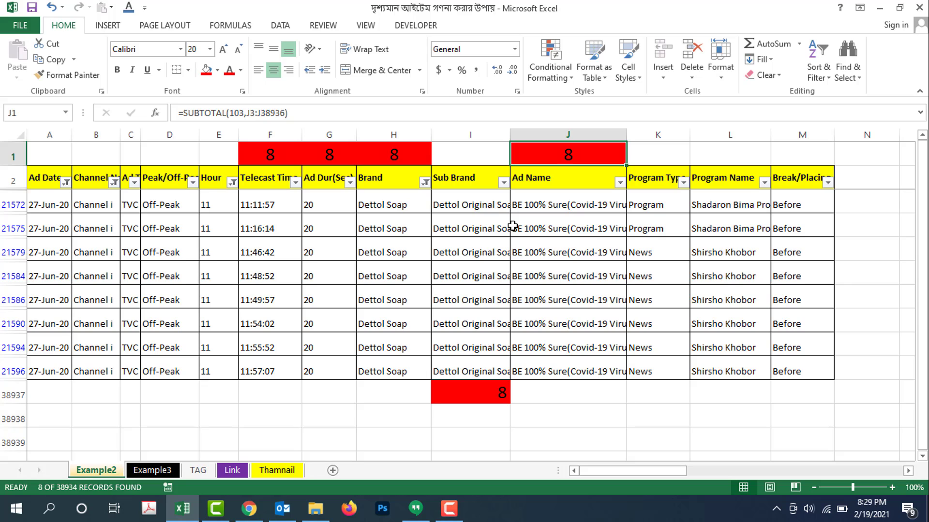
click(281, 26)
click(364, 62)
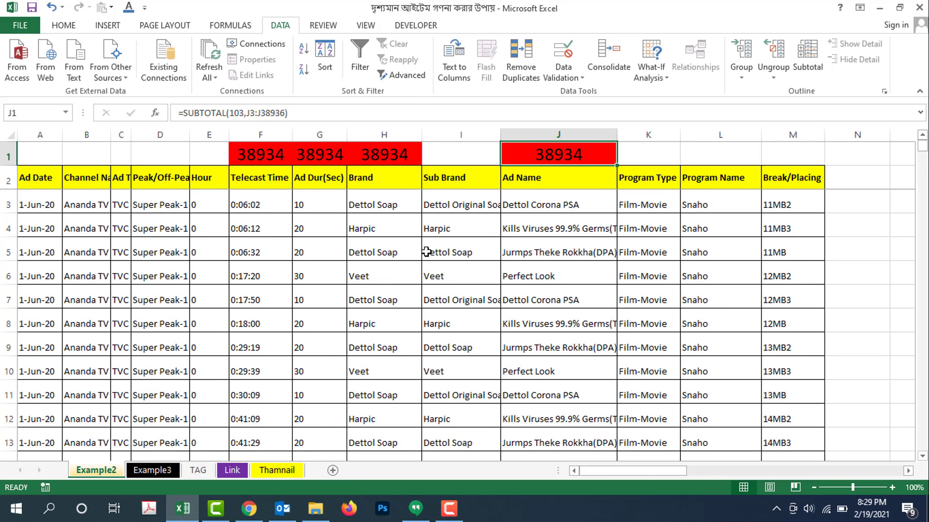